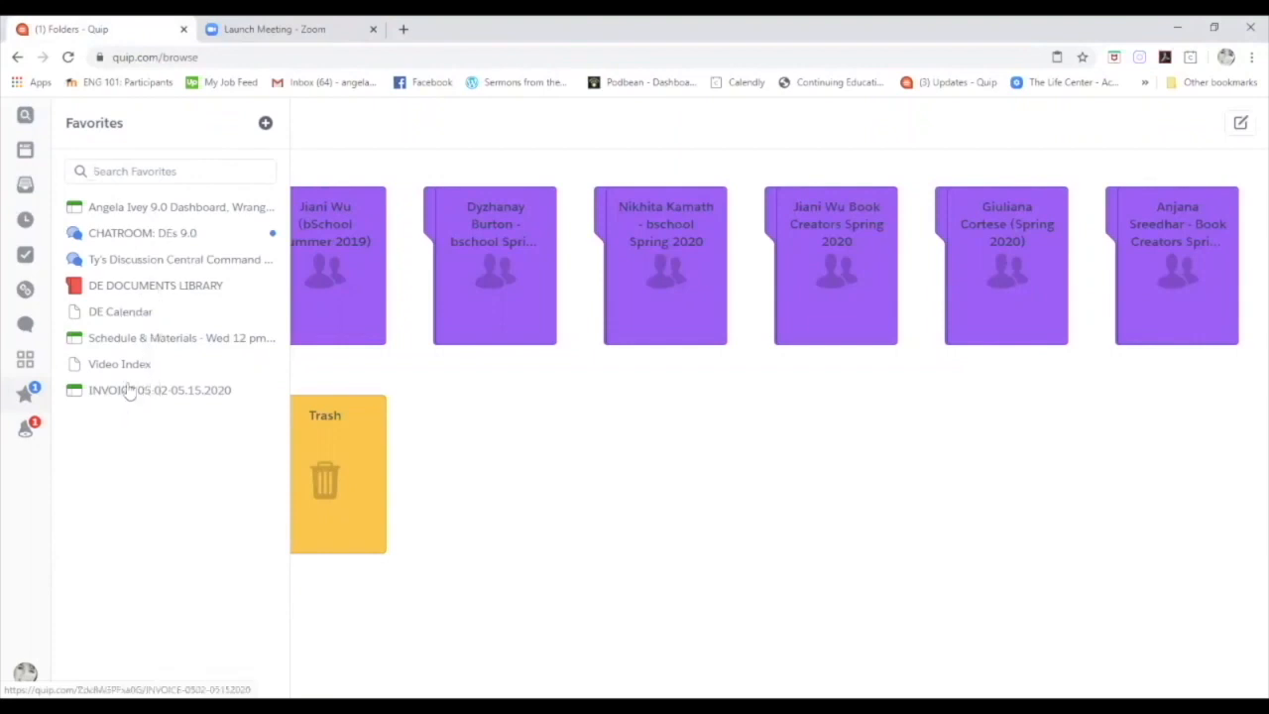
Go from the 9.0 Dashboard favorite to the student's Content Index (Spring 2020) spreadsheet.
left_click(185, 210)
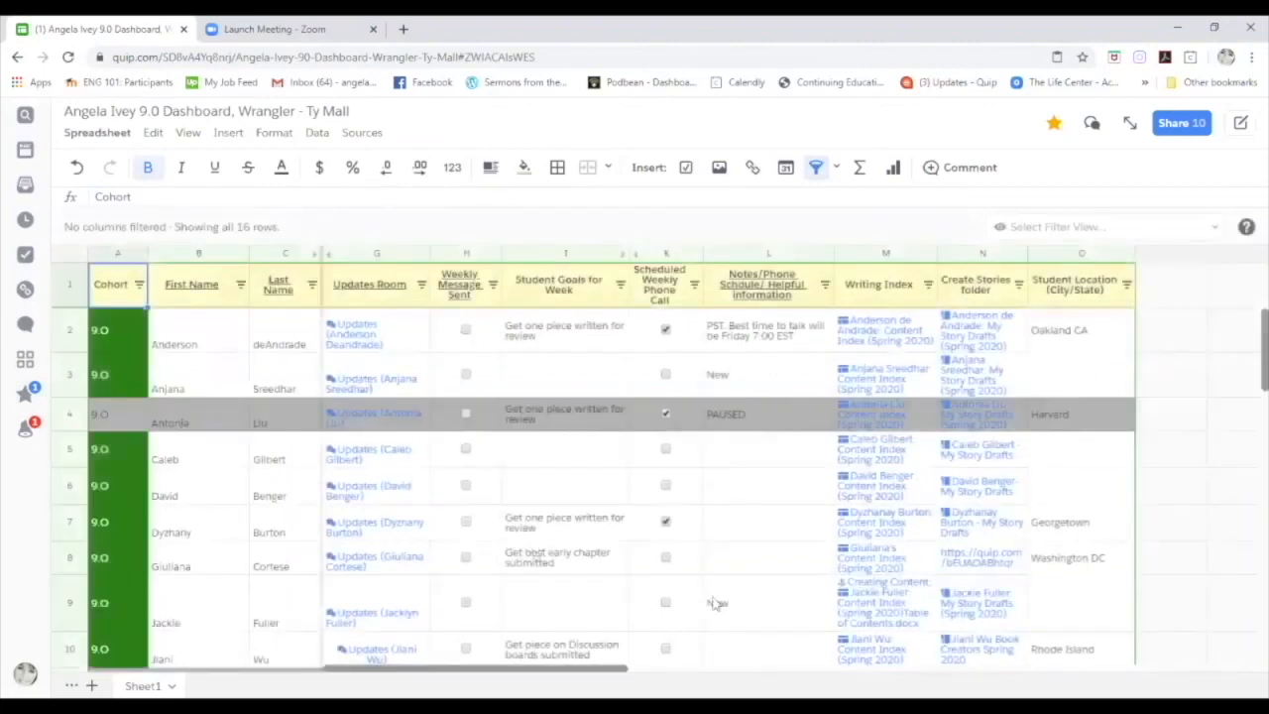
left_click(889, 385)
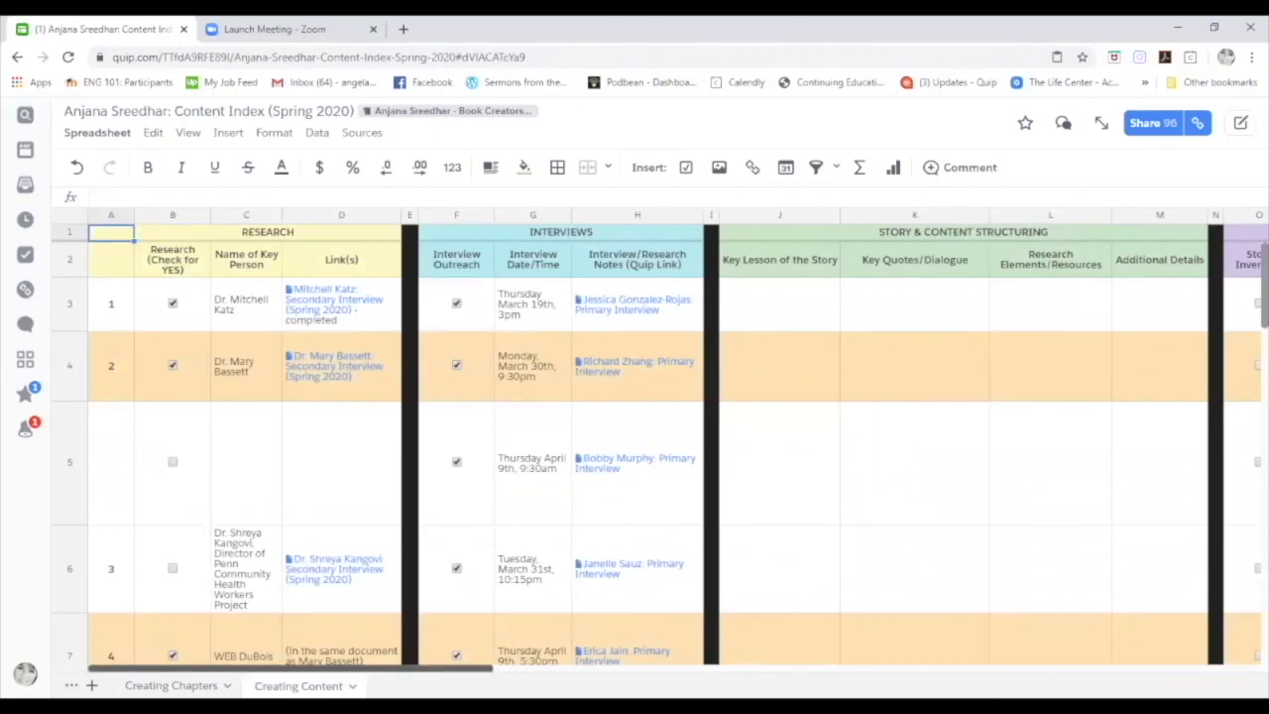
Scroll the sheet right until columns O–V with DE Feedback are visible.
scroll(226, 326, "right", 3)
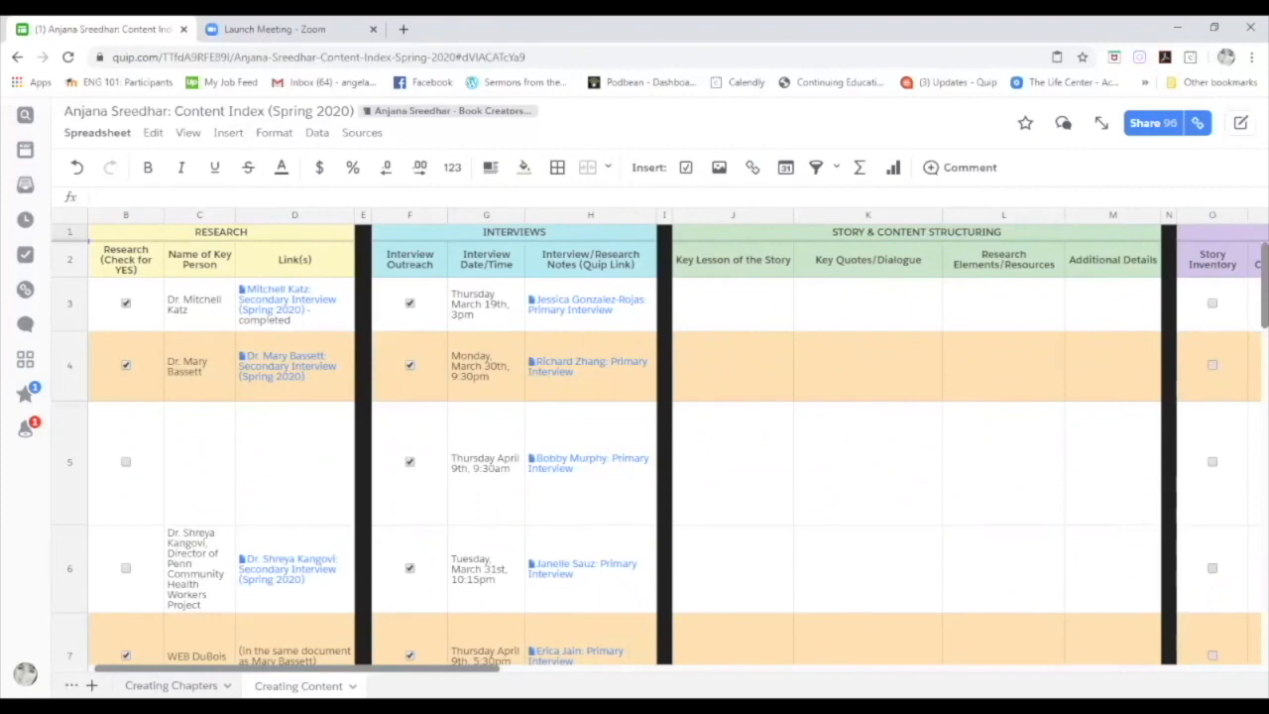
left_click_drag(300, 668, 428, 668)
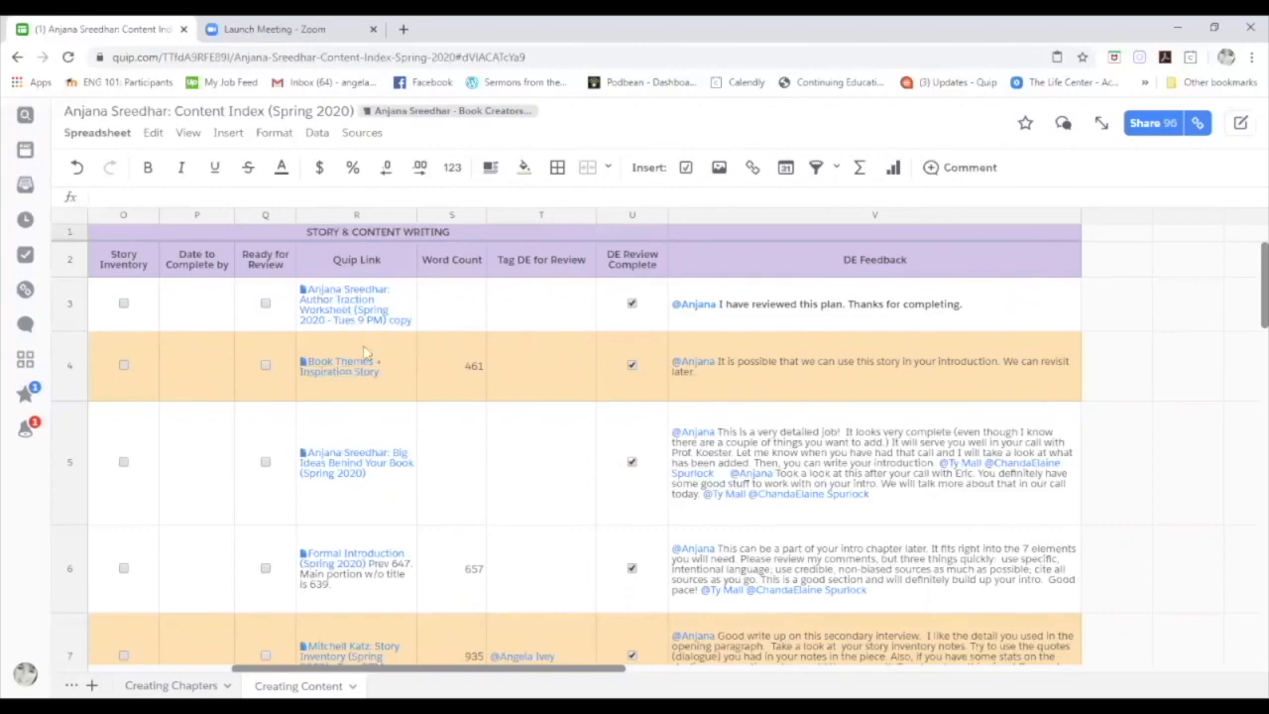
Scroll down the sheet to the Quip Link for The Latine Community + Medicine Research.
scroll(389, 456, "down", 10)
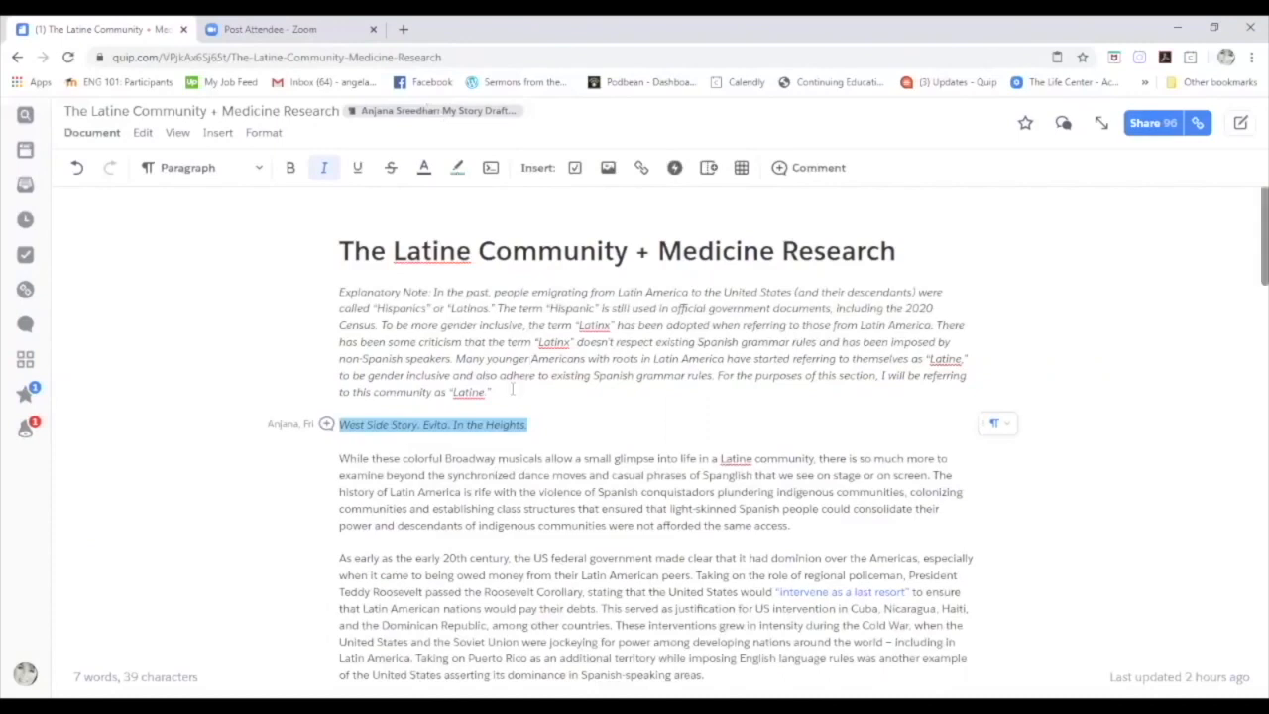
Select the Explanatory Note paragraph and open an empty comment panel on it, then close it.
left_click_drag(493, 390, 339, 292)
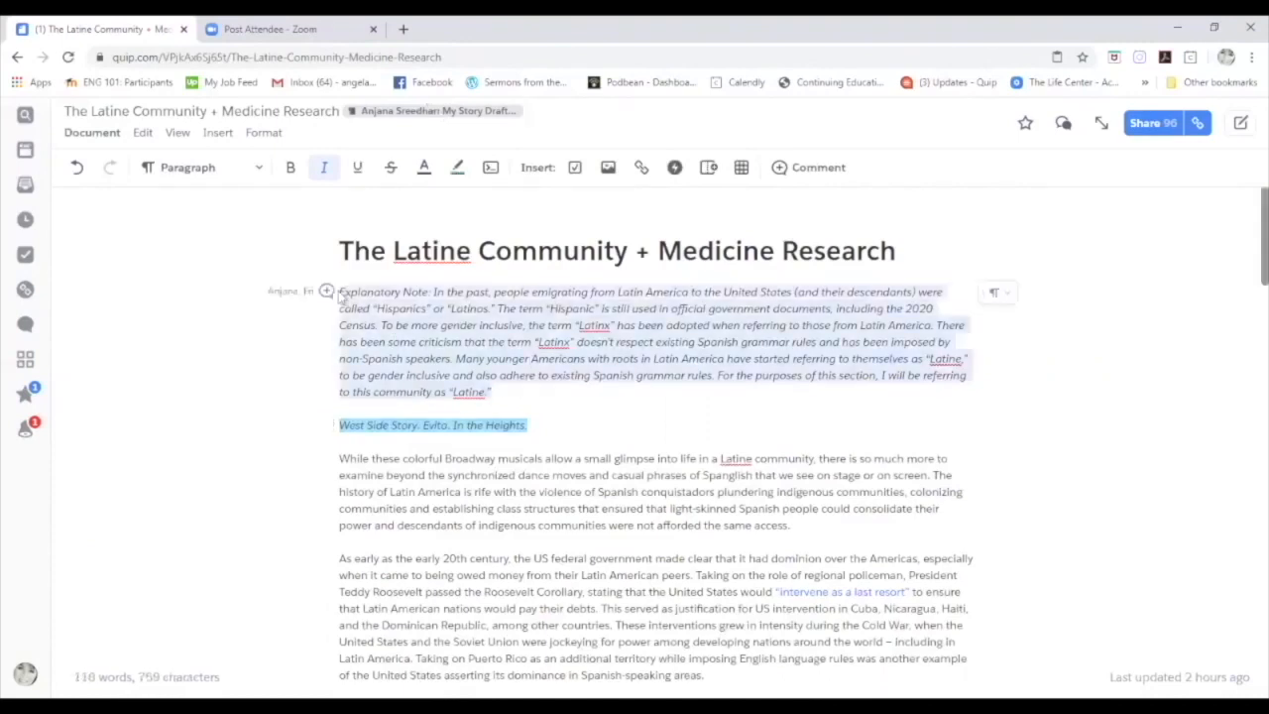
left_click(317, 319)
left_click_drag(339, 291, 497, 395)
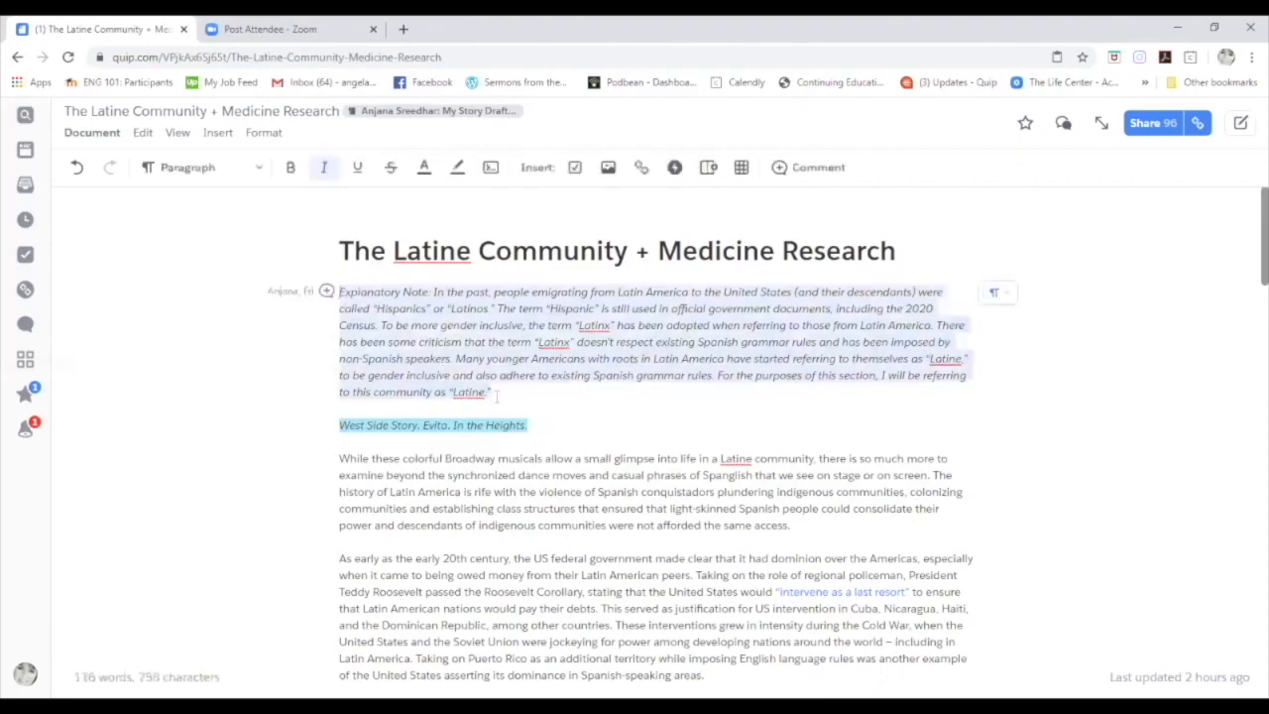
left_click(326, 291)
left_click(244, 253)
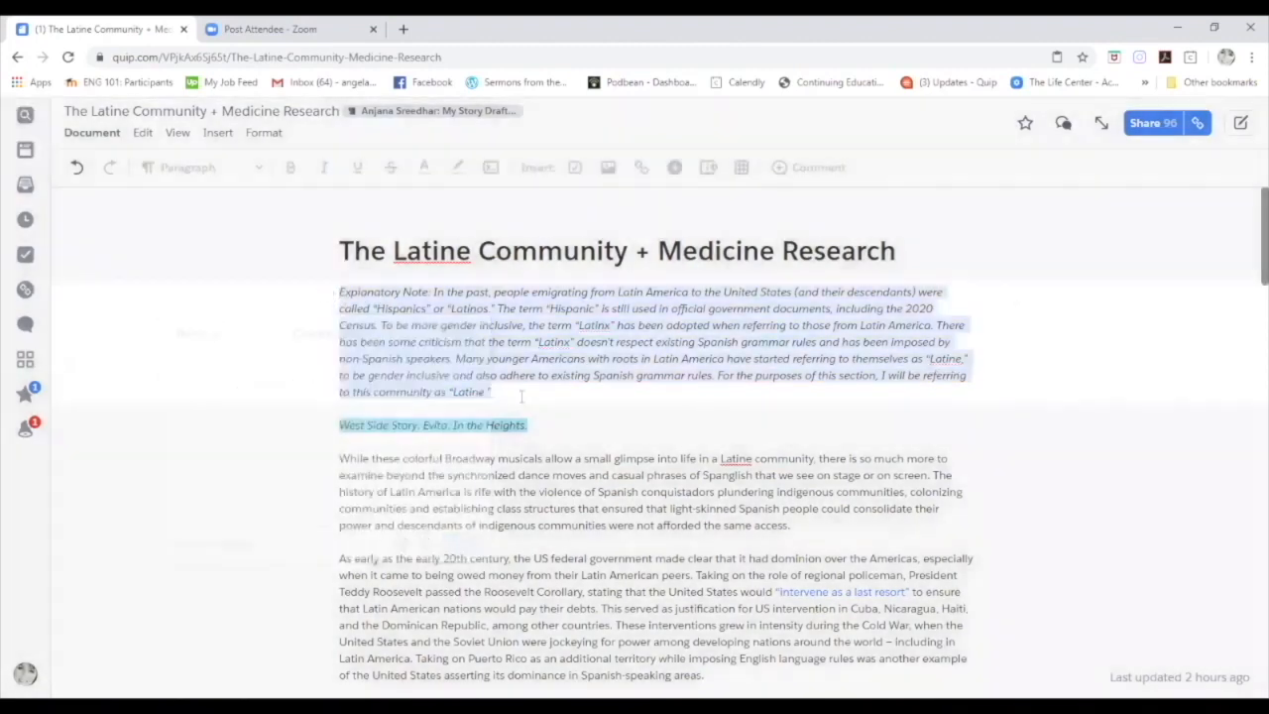
left_click(515, 400)
left_click_drag(502, 397, 326, 291)
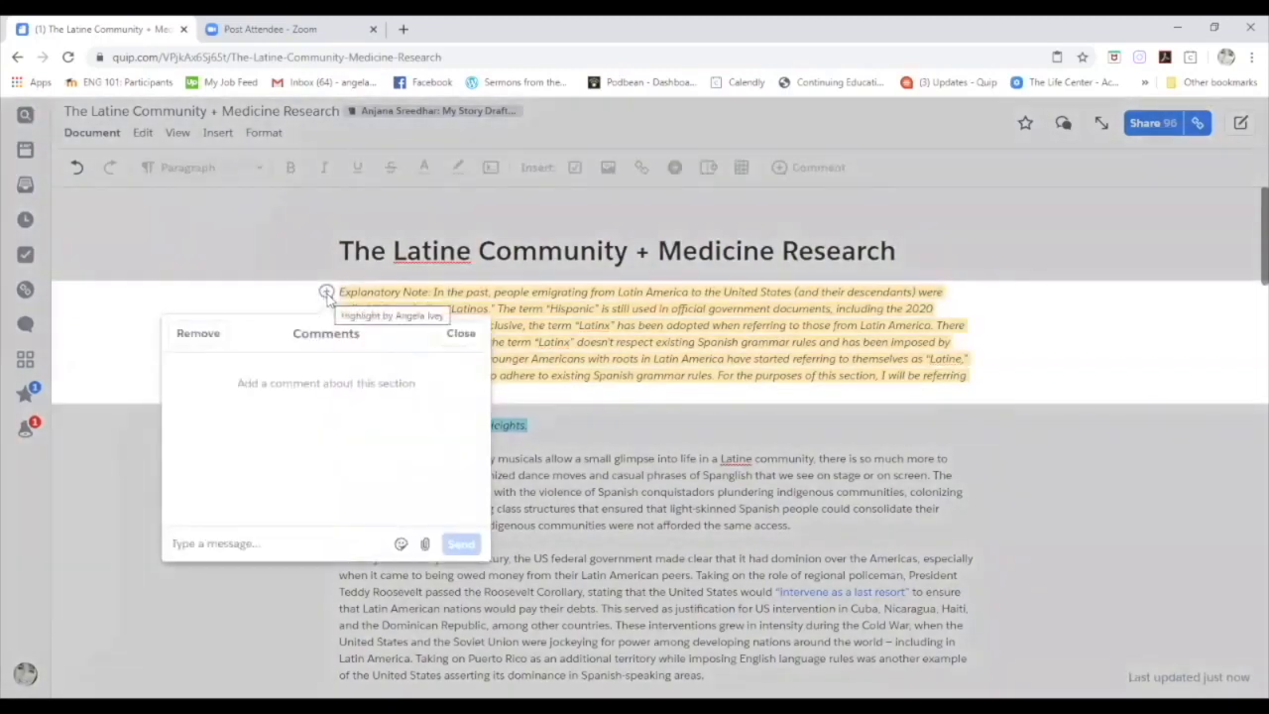
left_click(461, 338)
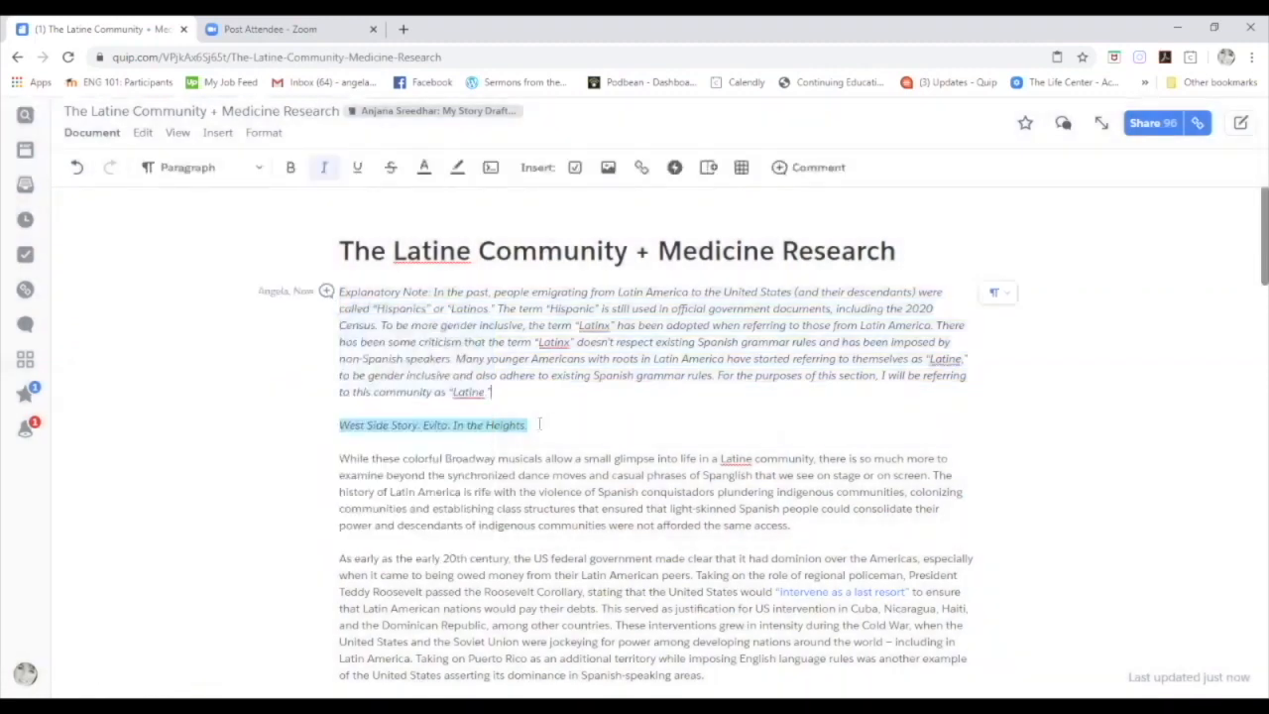
Comment 'Love this!! A great way to start!' on the West Side Story. Evita. In the Heights. line.
left_click_drag(543, 424, 339, 424)
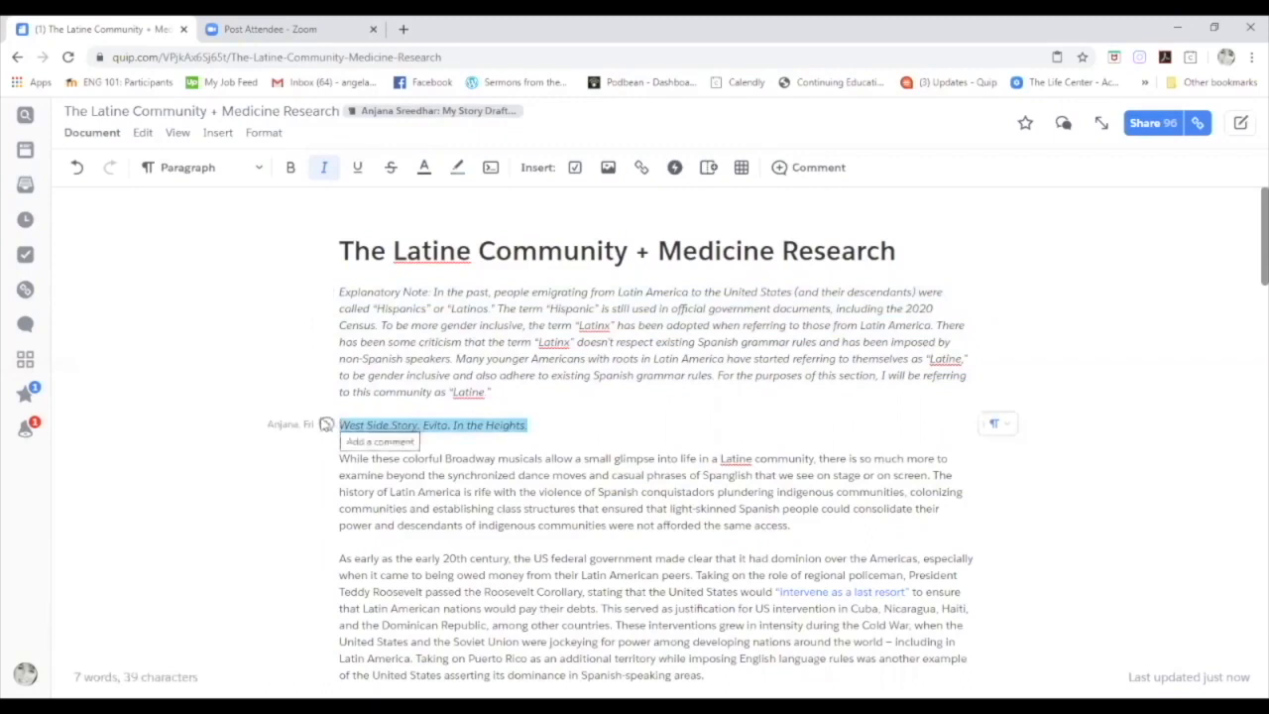
left_click(327, 424)
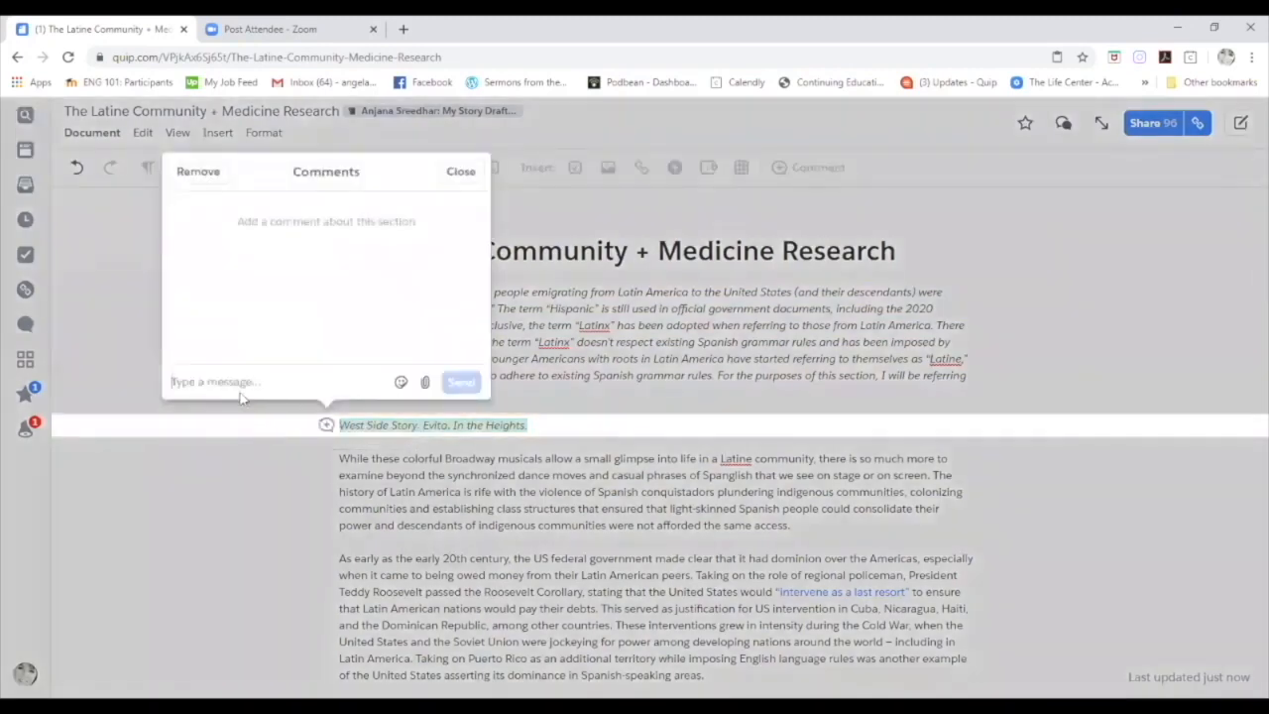
type("Love this!! A")
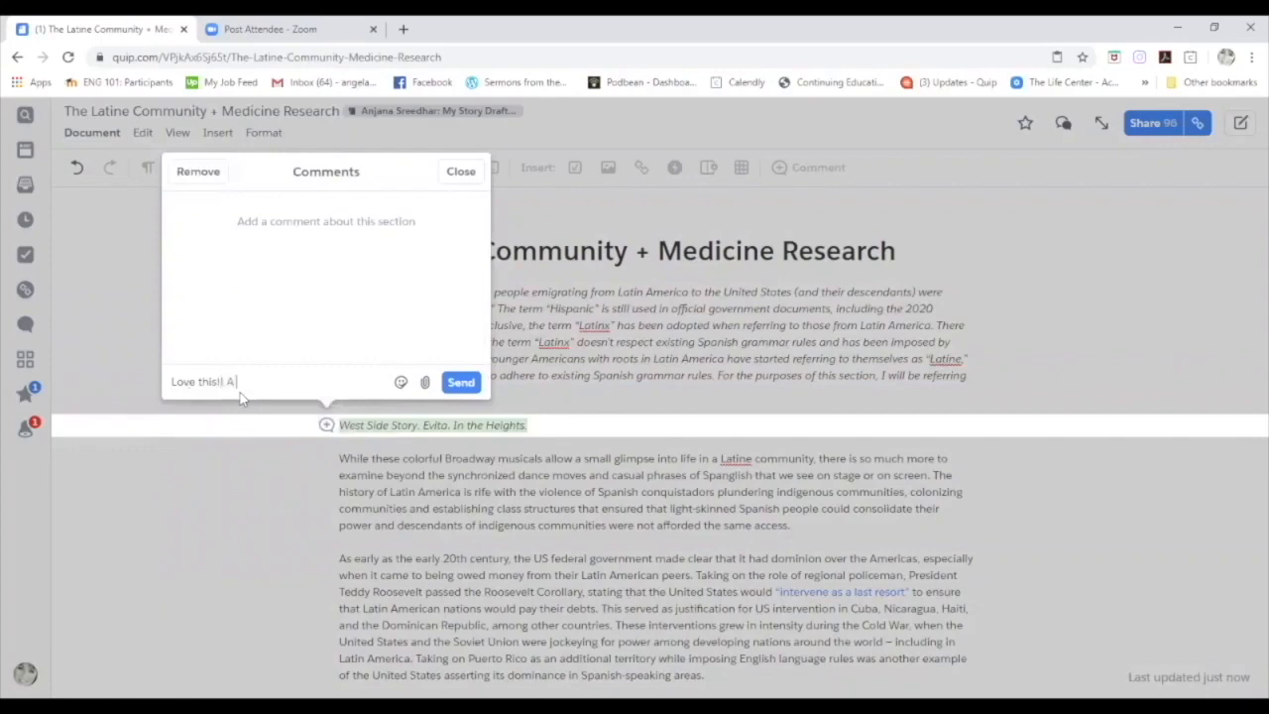
type(" great way to start!1")
key("Return")
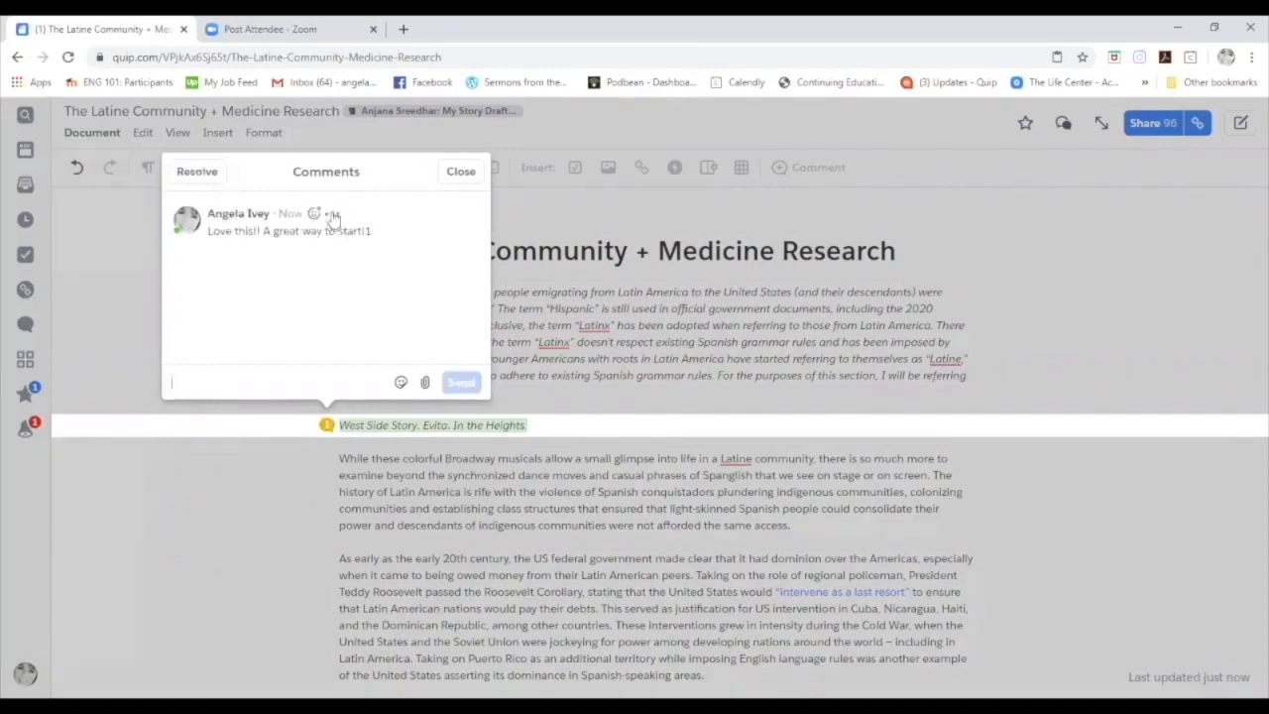
left_click(332, 214)
left_click(366, 244)
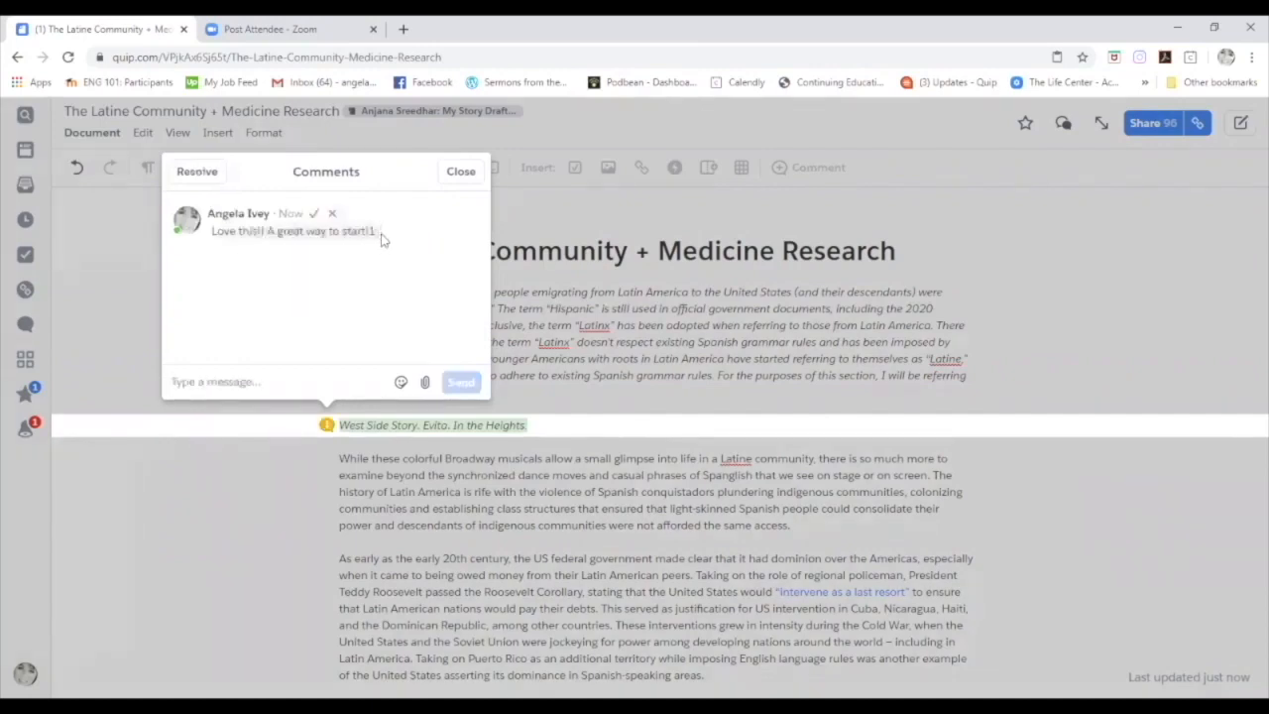
key("BackSpace")
left_click(464, 171)
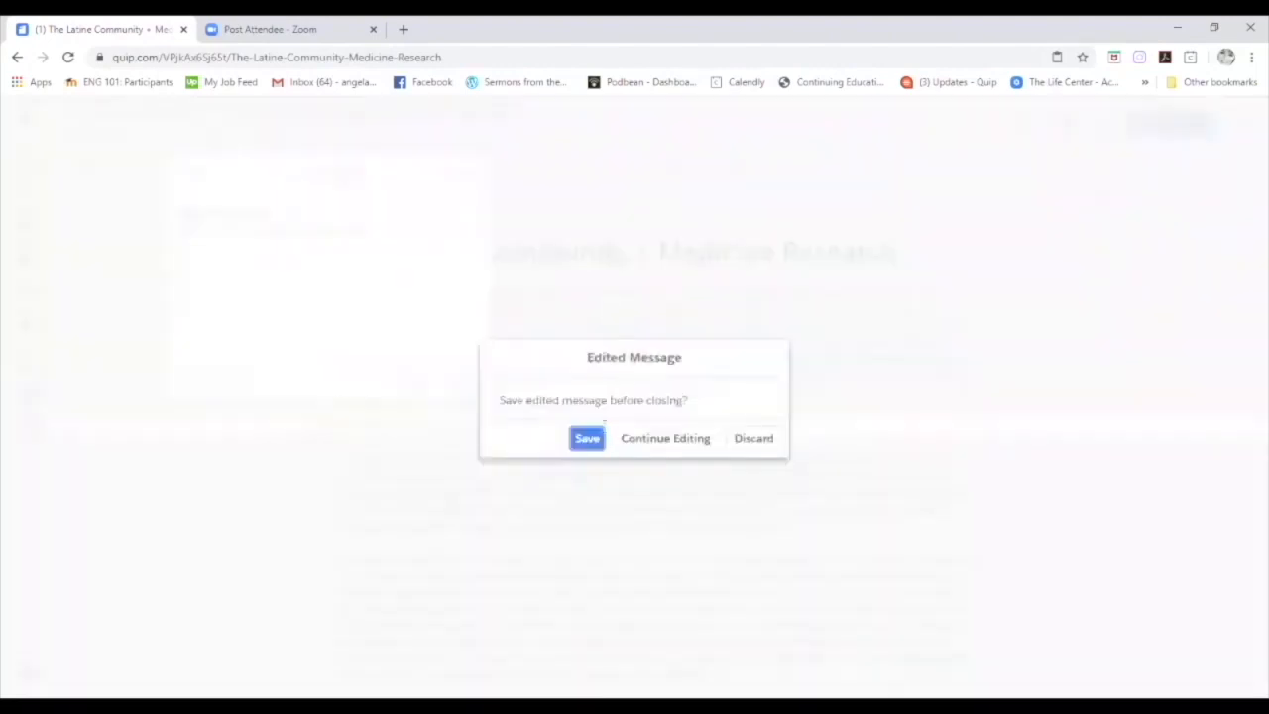
left_click(586, 439)
scroll(572, 456, "down", 1)
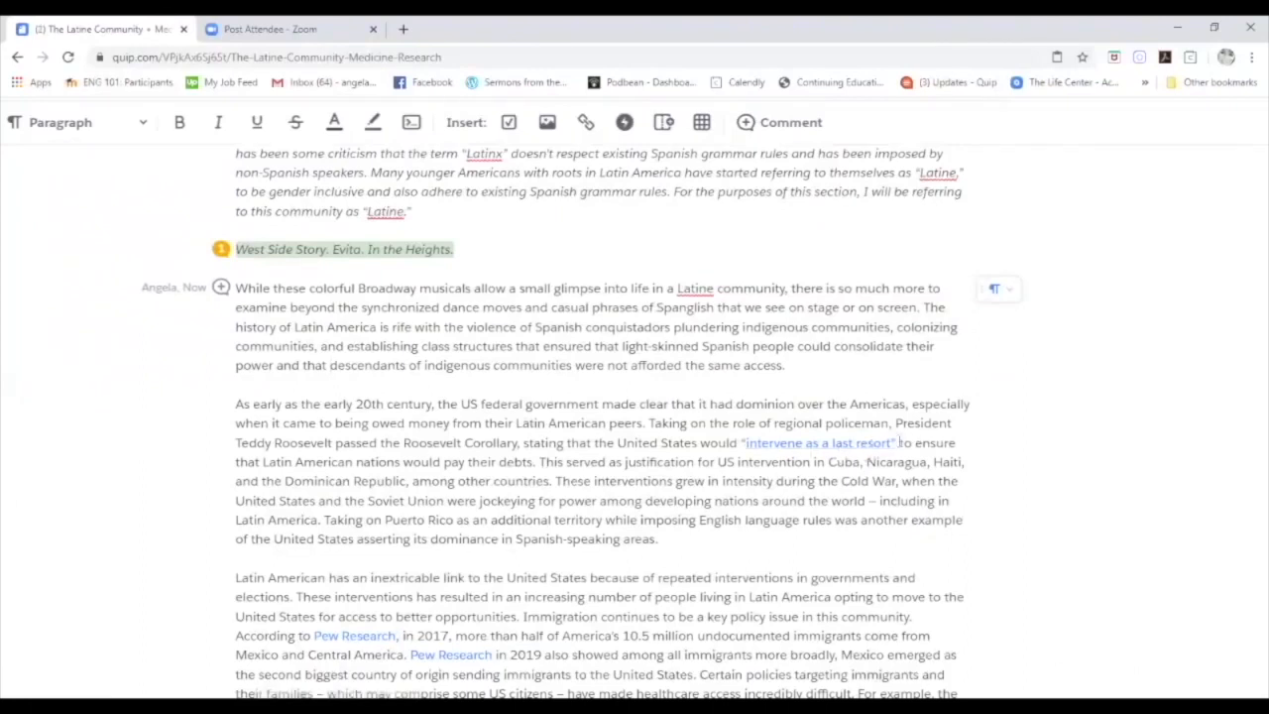
Review the Roosevelt Corollary source behind 'intervene as a last resort', then select that phrase in the draft.
left_click_drag(898, 443, 942, 422)
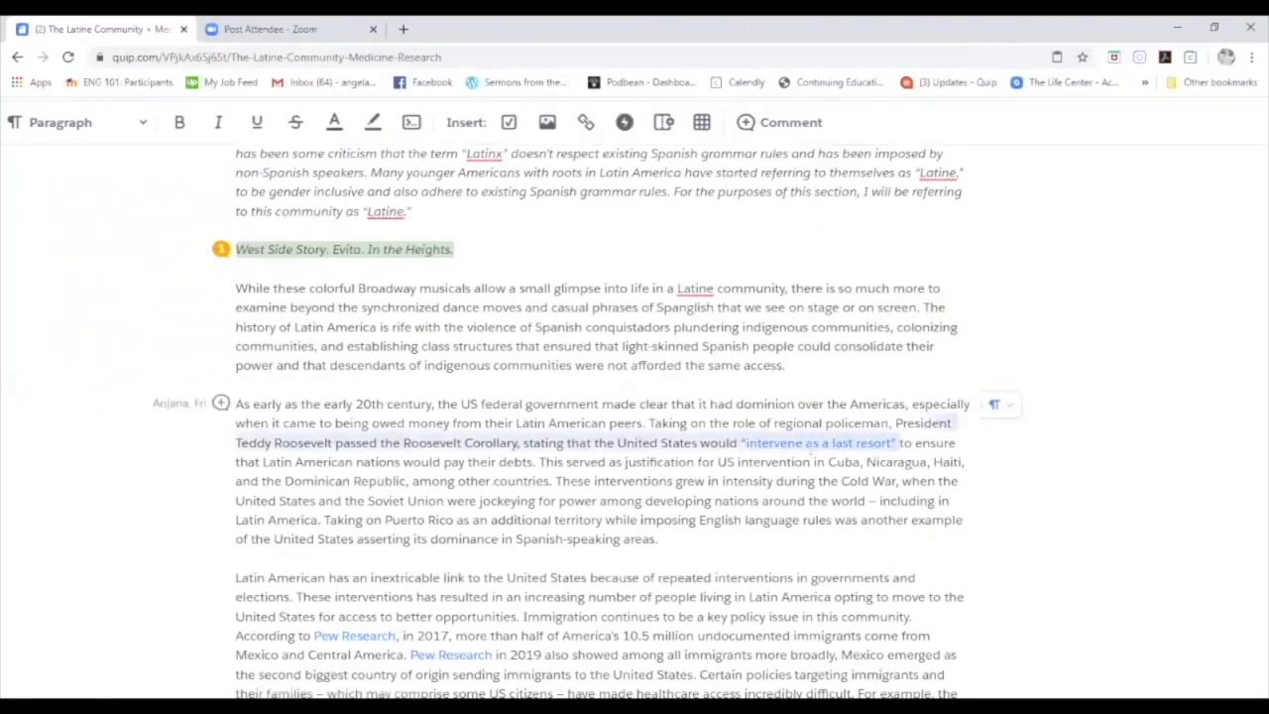
left_click(1043, 440)
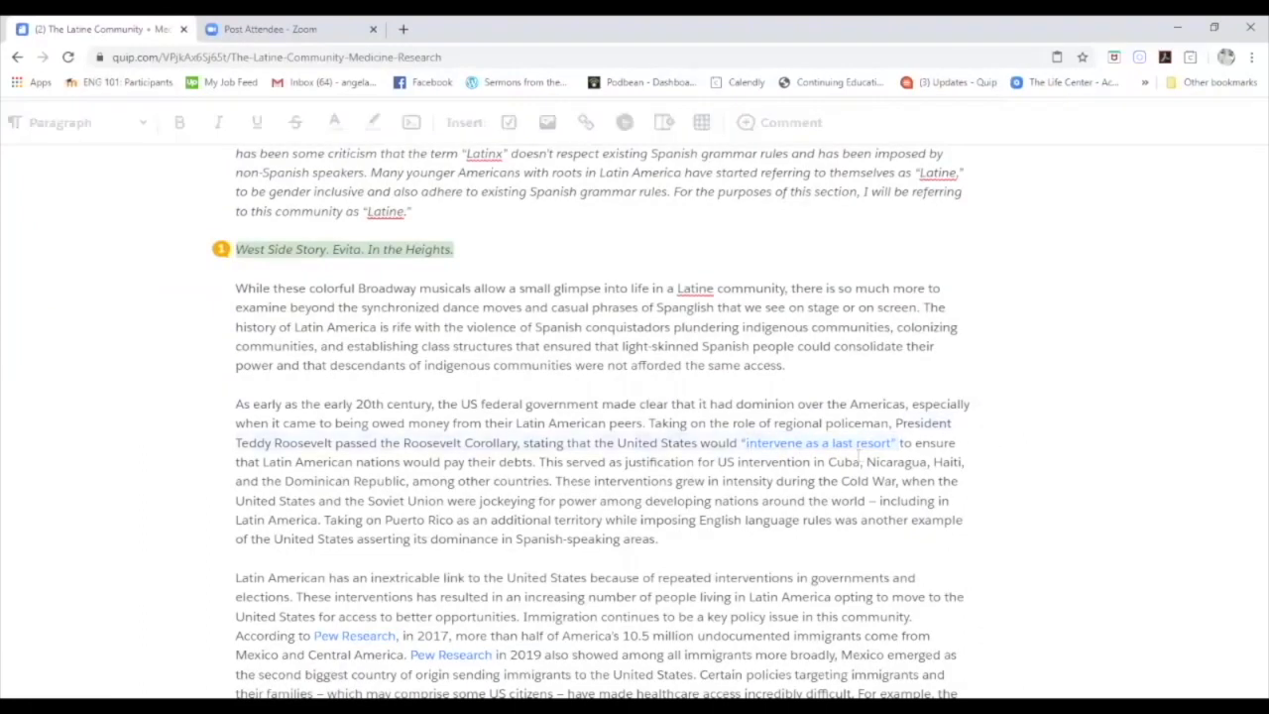
left_click(847, 448)
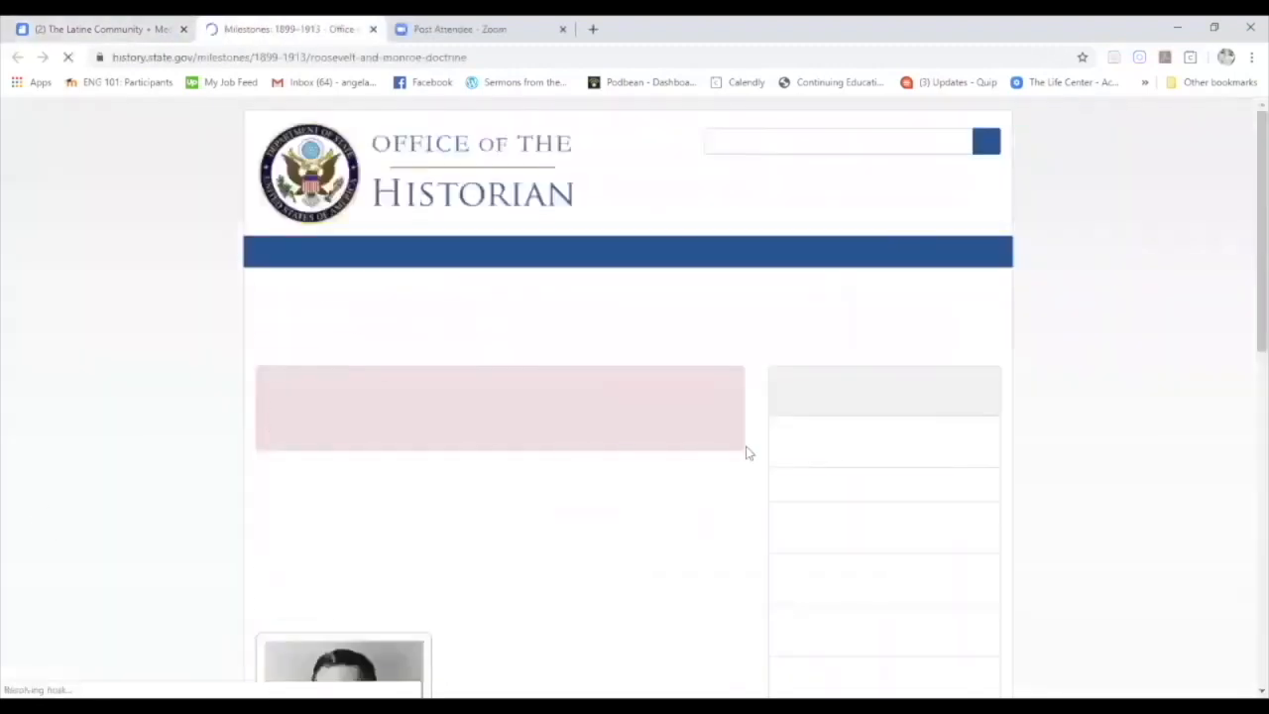
scroll(739, 448, "down", 1)
scroll(733, 448, "down", 4)
scroll(734, 448, "up", 4)
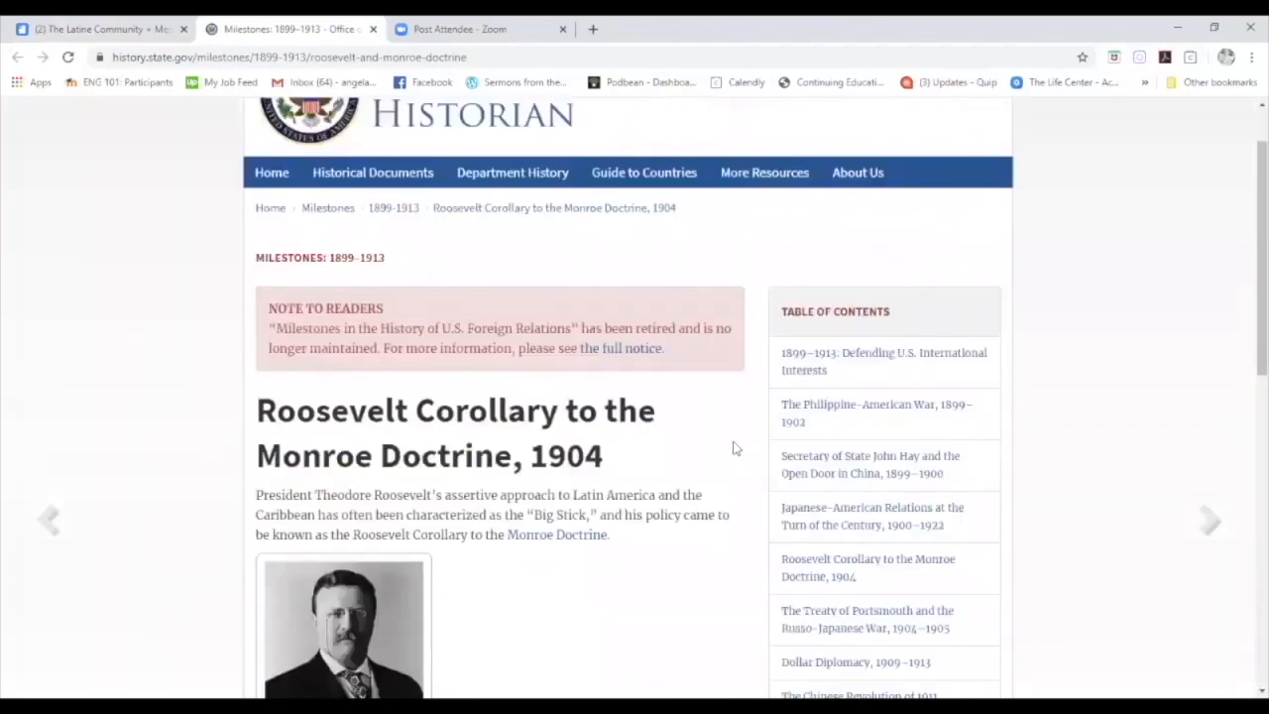
left_click(111, 32)
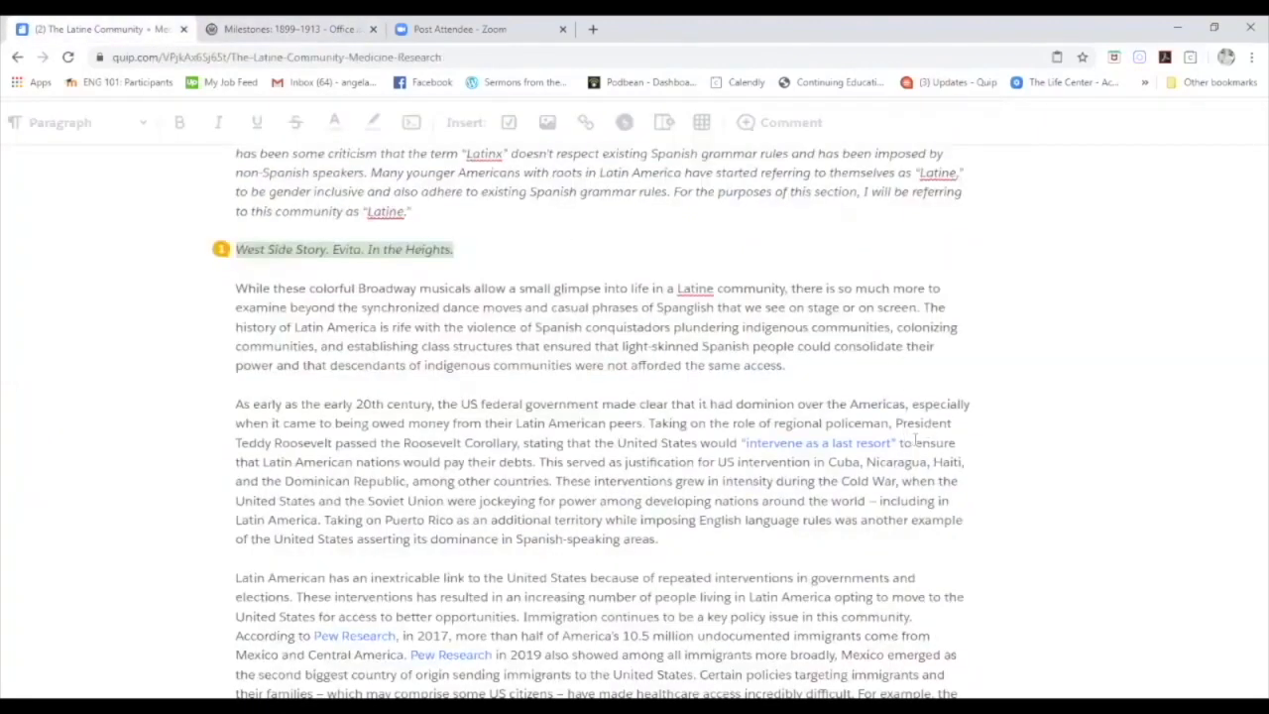
left_click_drag(899, 444, 740, 442)
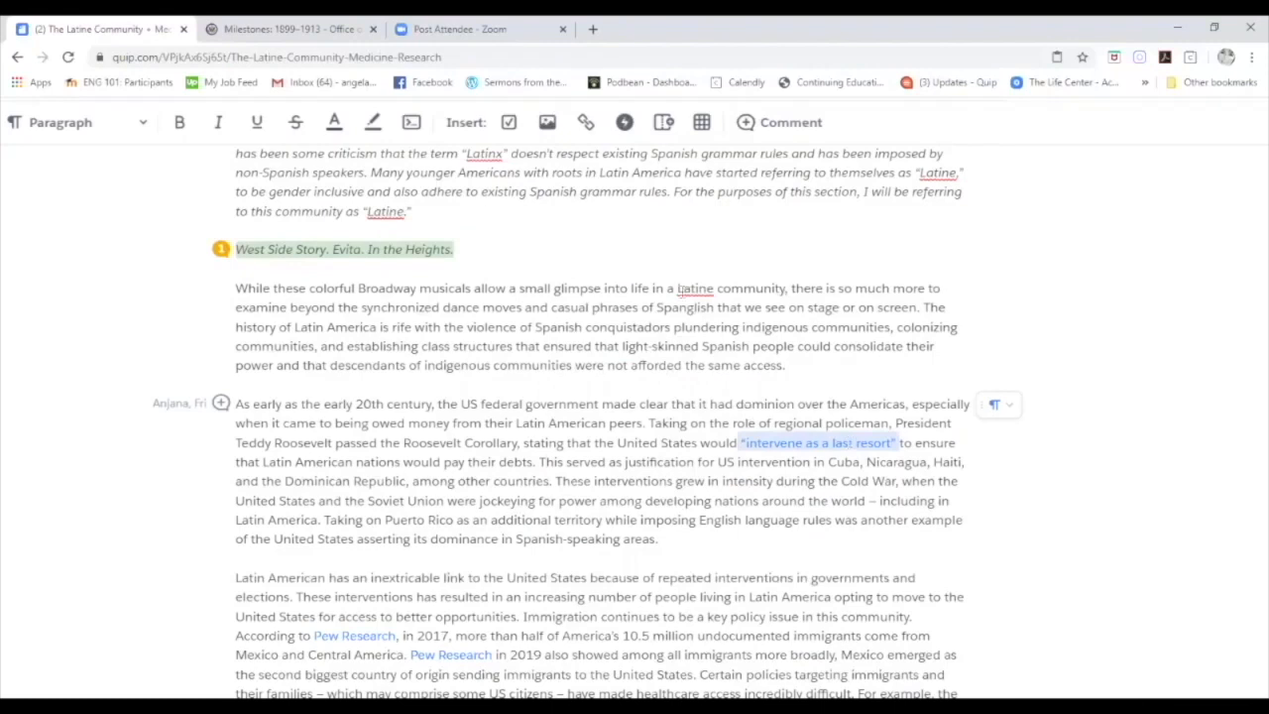
Highlight 'intervene as a last resort' and comment 'Be sure to cite all sources in Chicago style formatting.'.
left_click(378, 129)
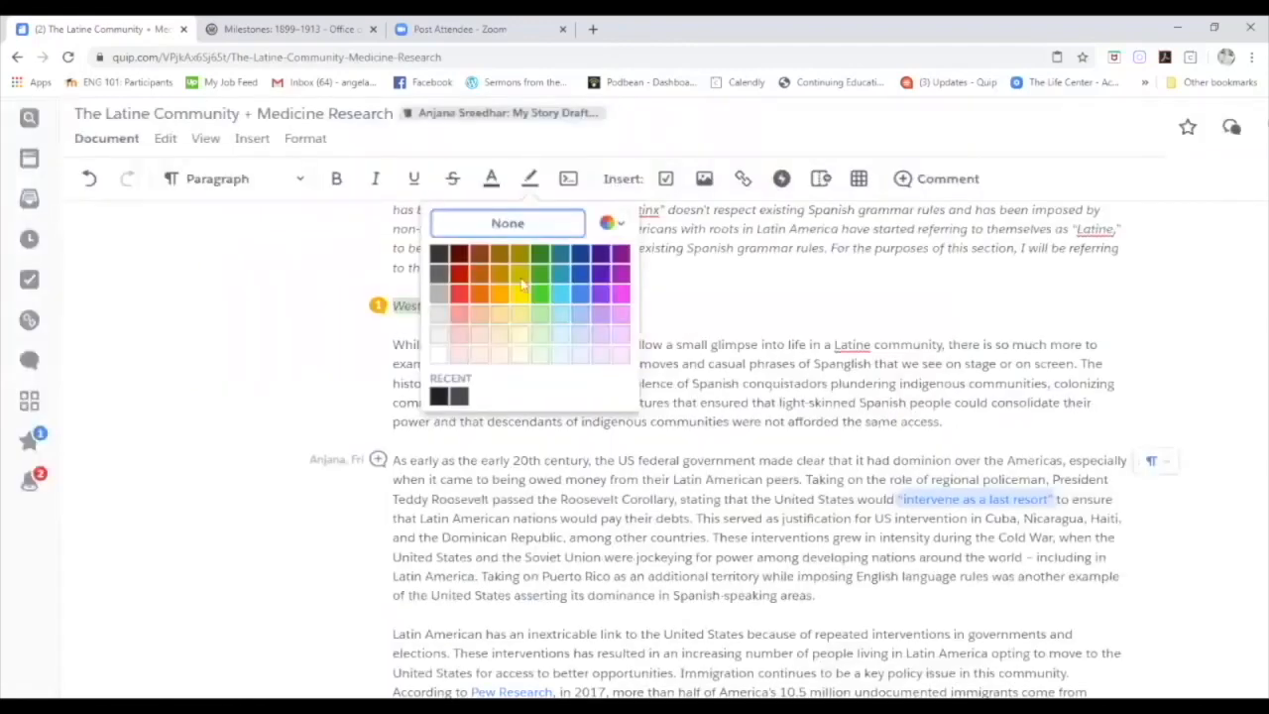
left_click(543, 319)
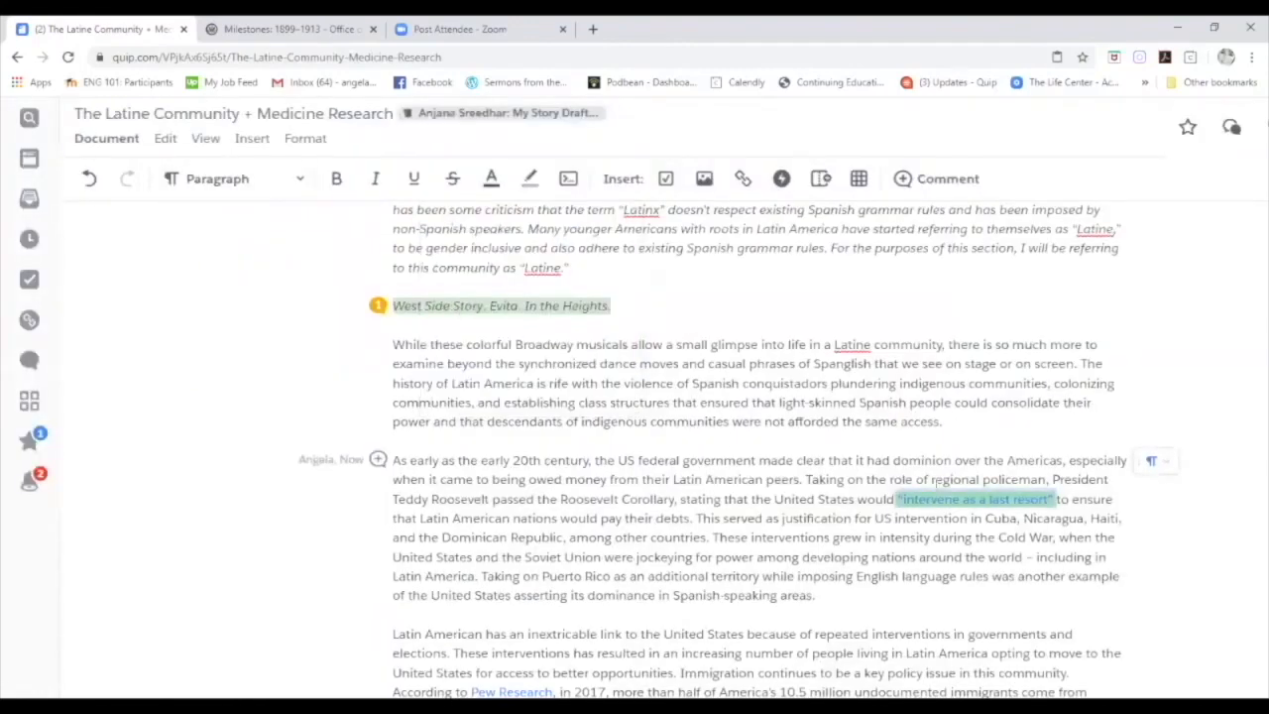
left_click(917, 178)
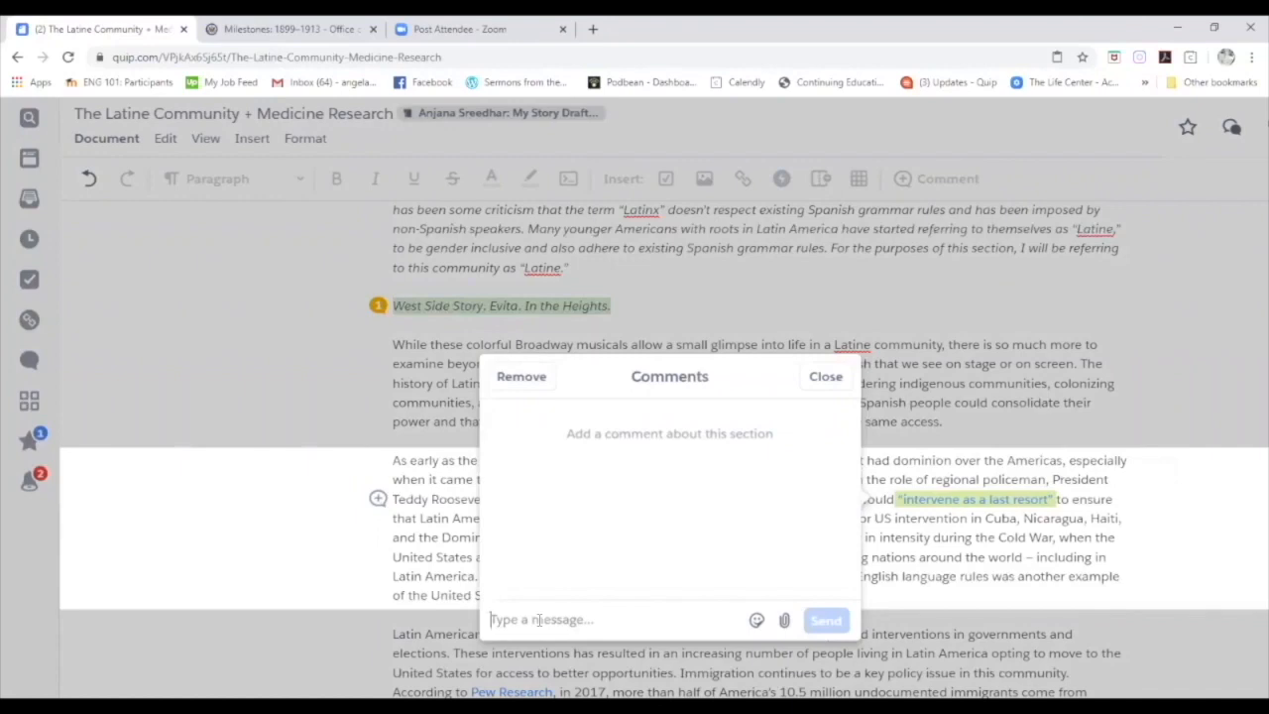
type("Be sure")
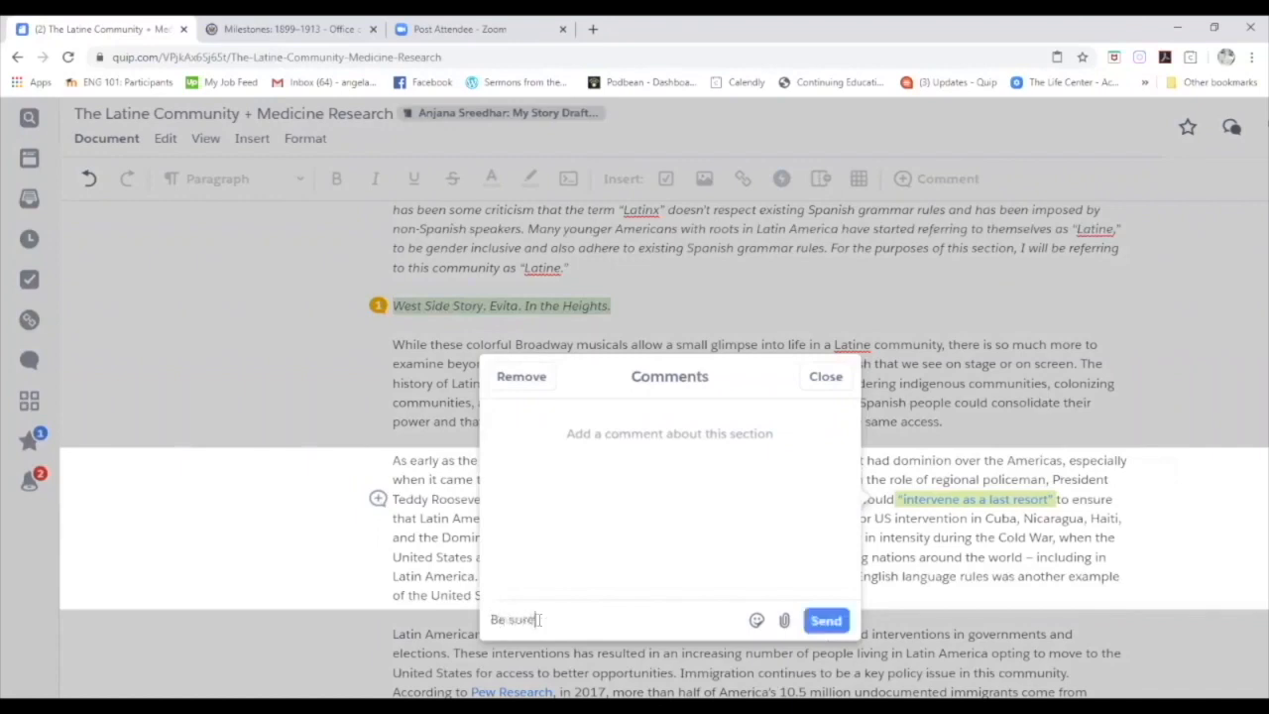
type(" to cite all sources in")
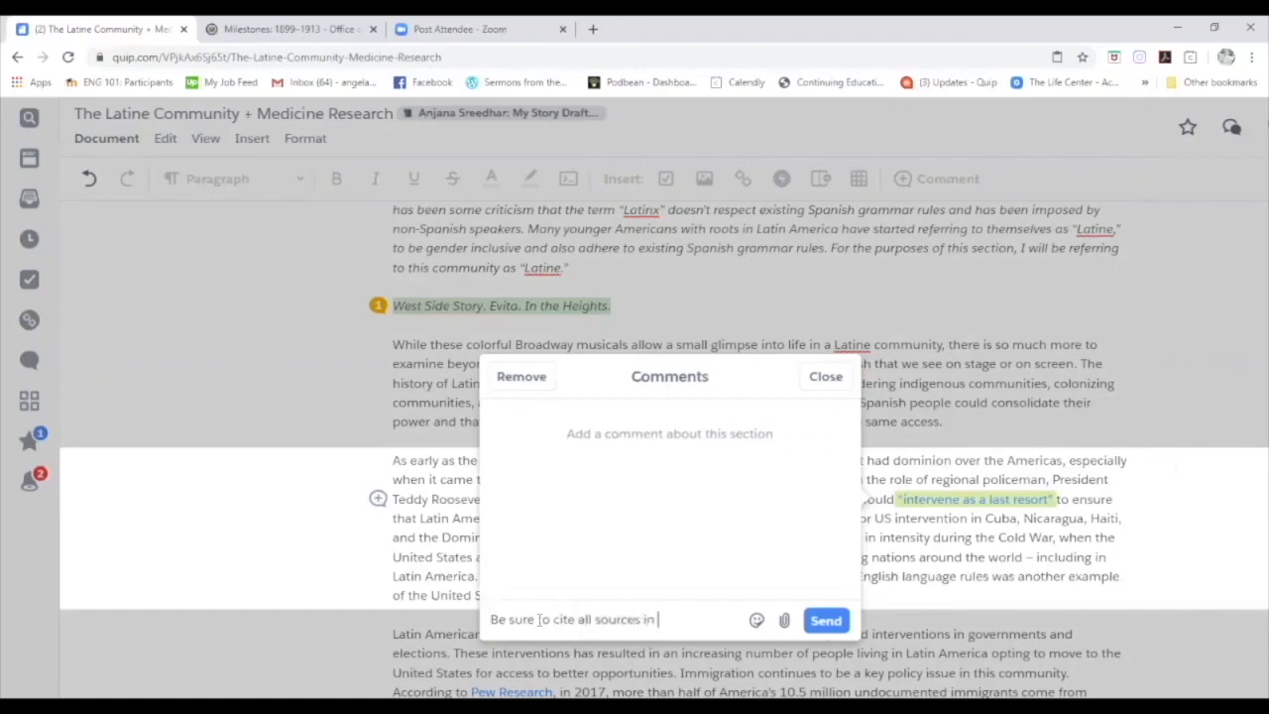
type(" Chicago style formatting.")
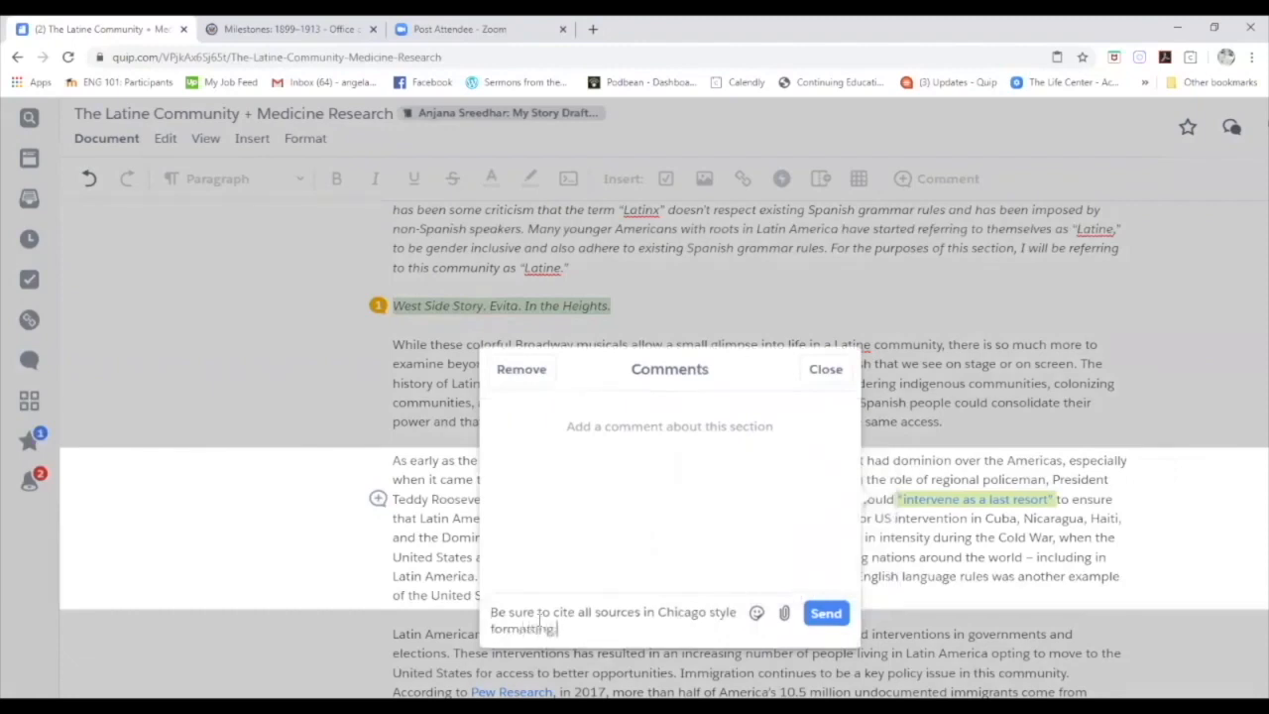
key("Return")
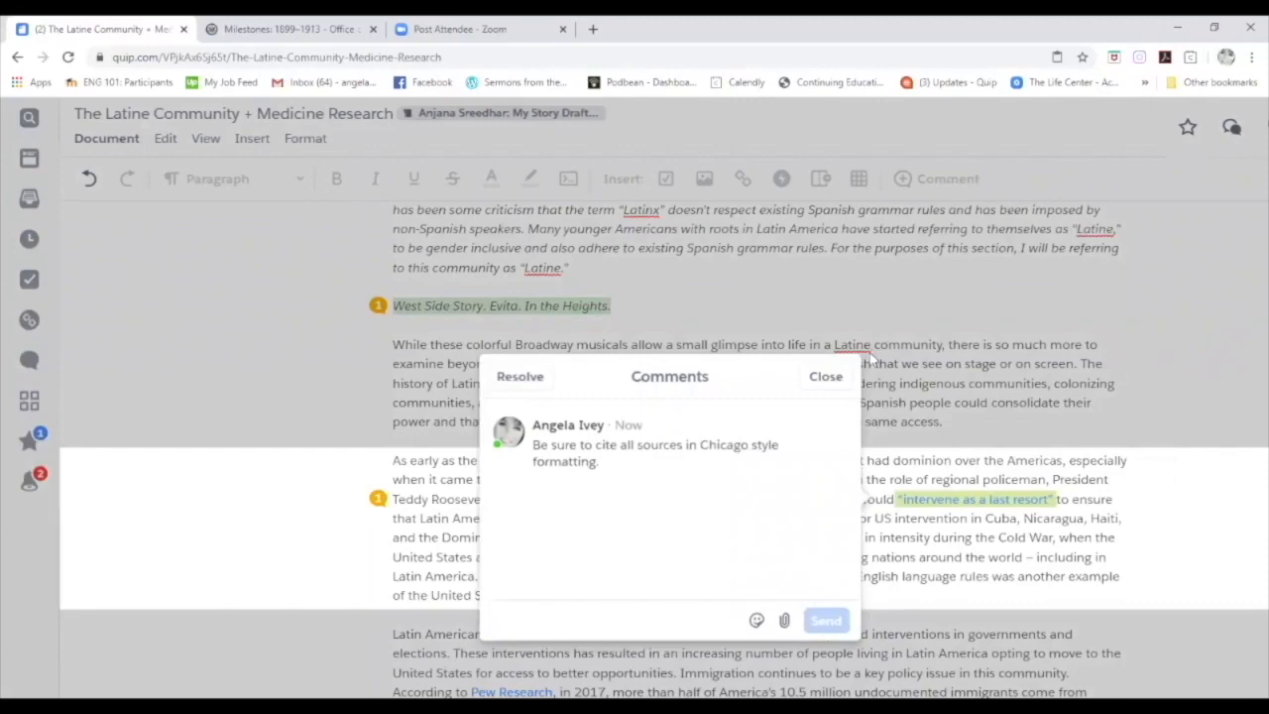
left_click(829, 378)
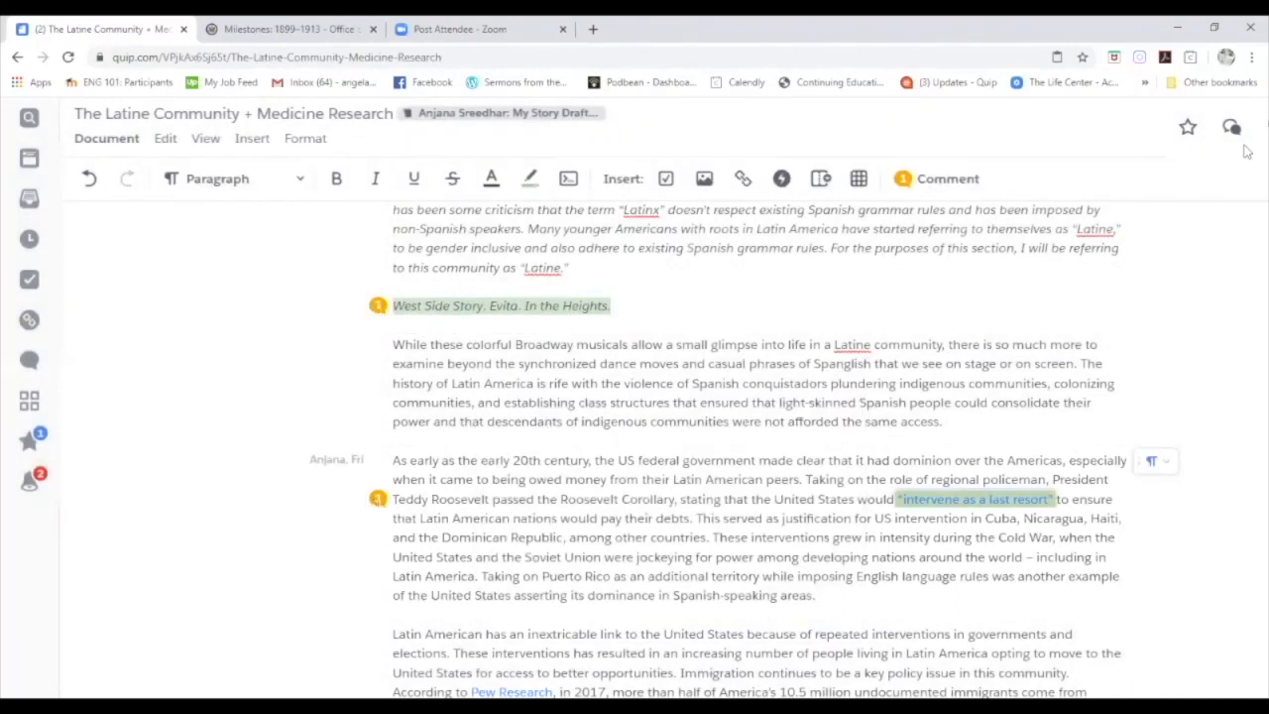
Briefly show the conversation panel, then select the agricultural-workers occupational mortality sentence.
left_click(1231, 128)
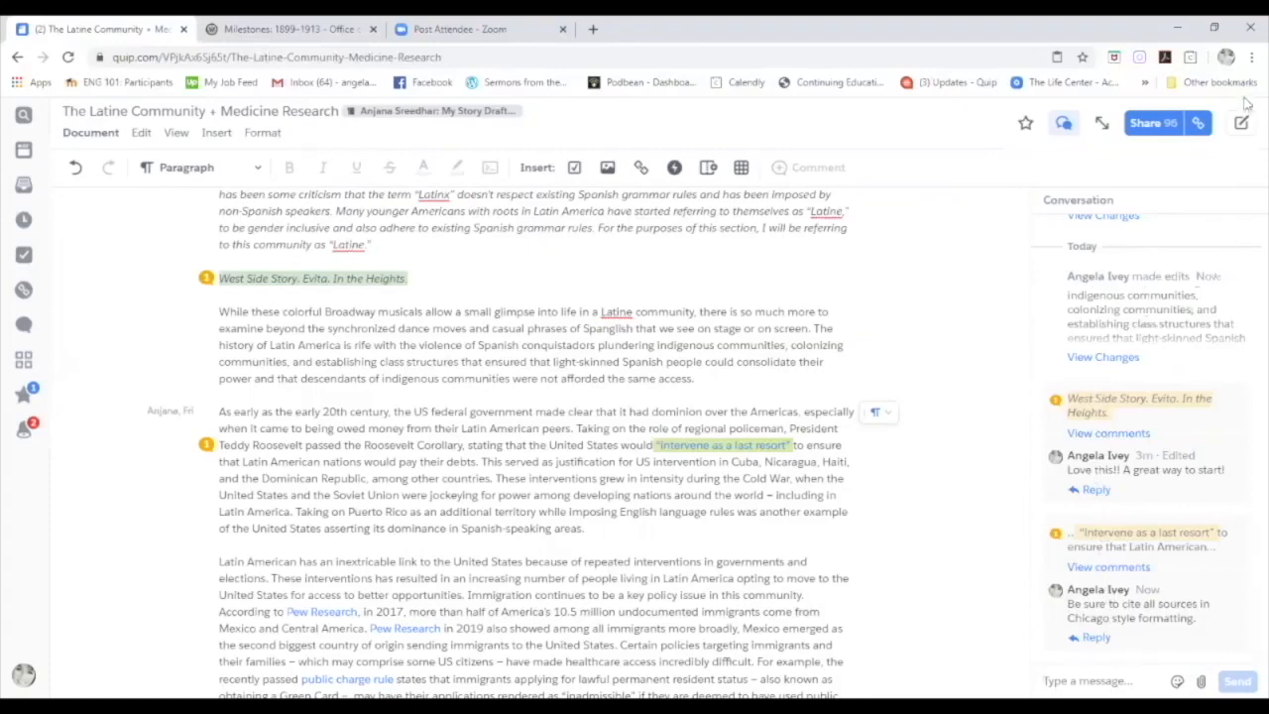
left_click(1060, 124)
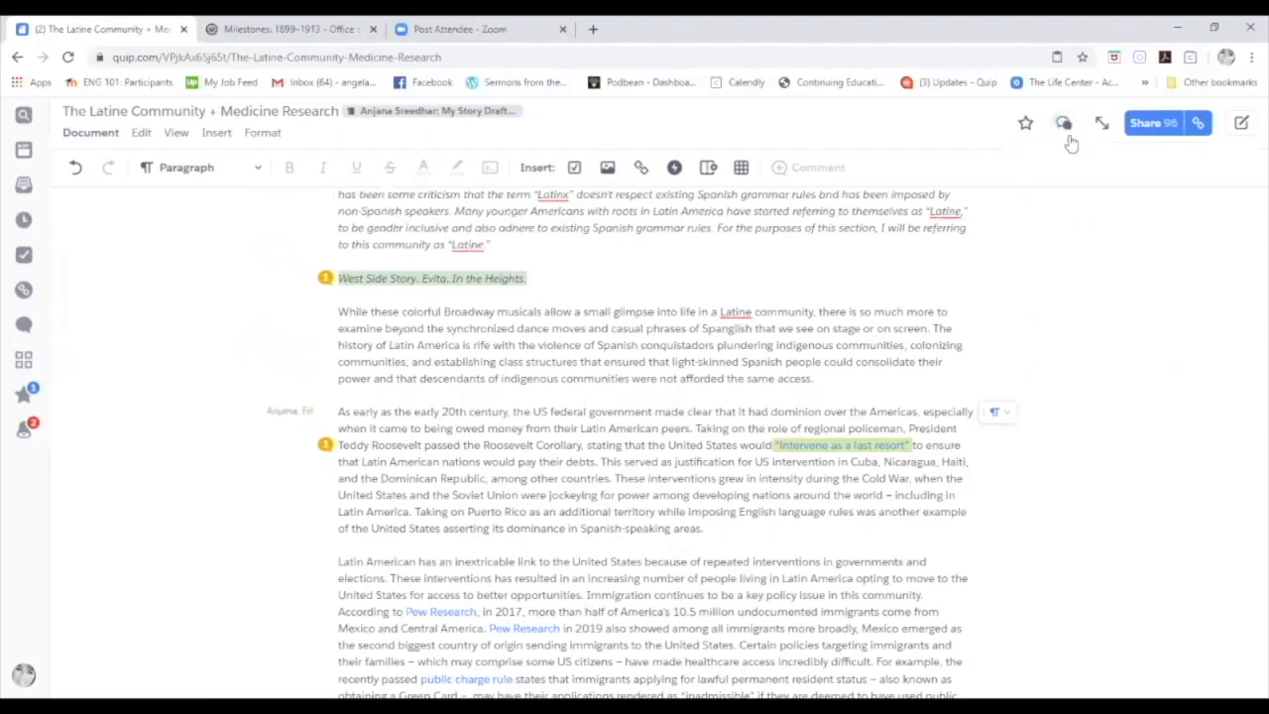
scroll(1064, 235, "up", 2)
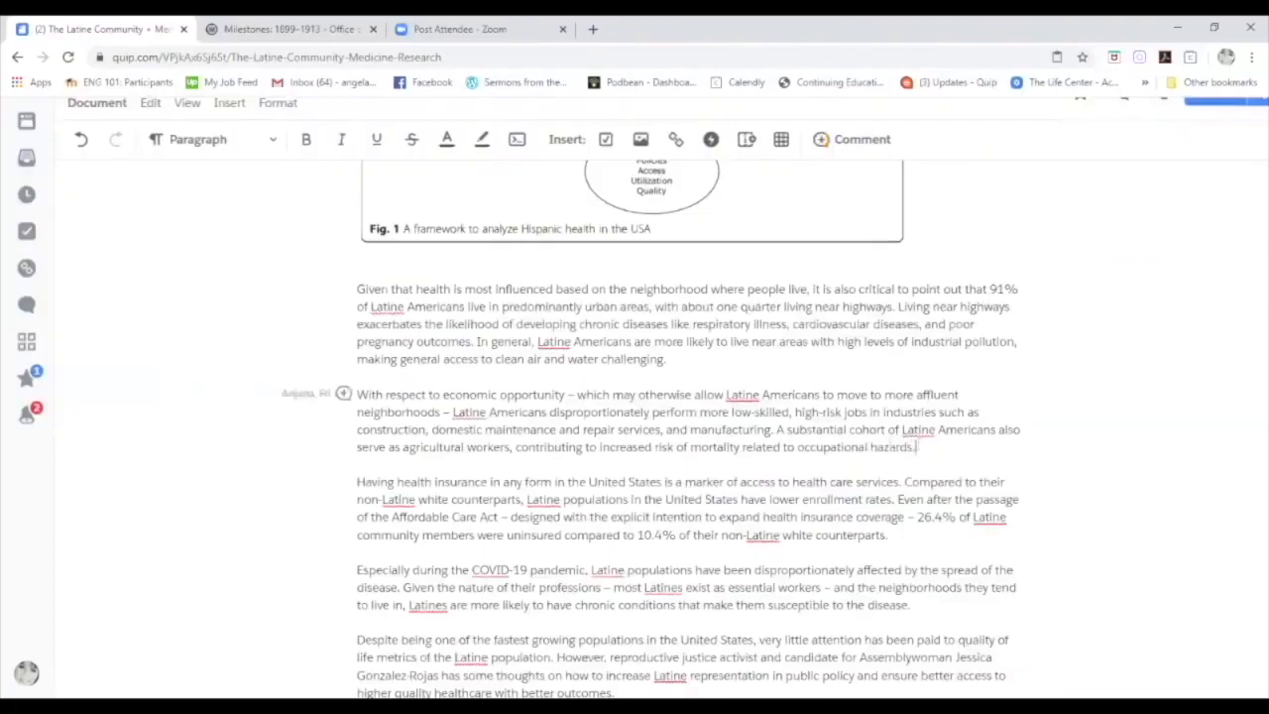
left_click_drag(916, 447, 776, 429)
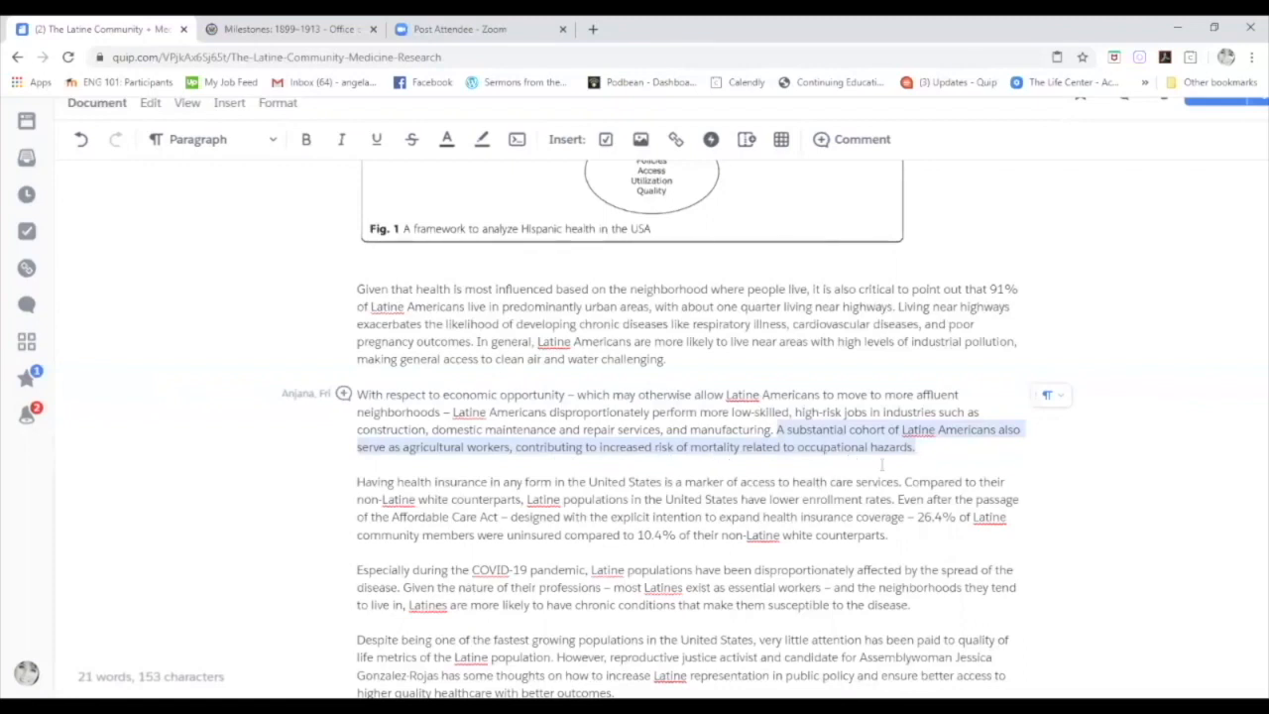
Highlight the agricultural-workers sentence pink and comment 'How does working in the ag industry contribute to mortality?'.
left_click(872, 143)
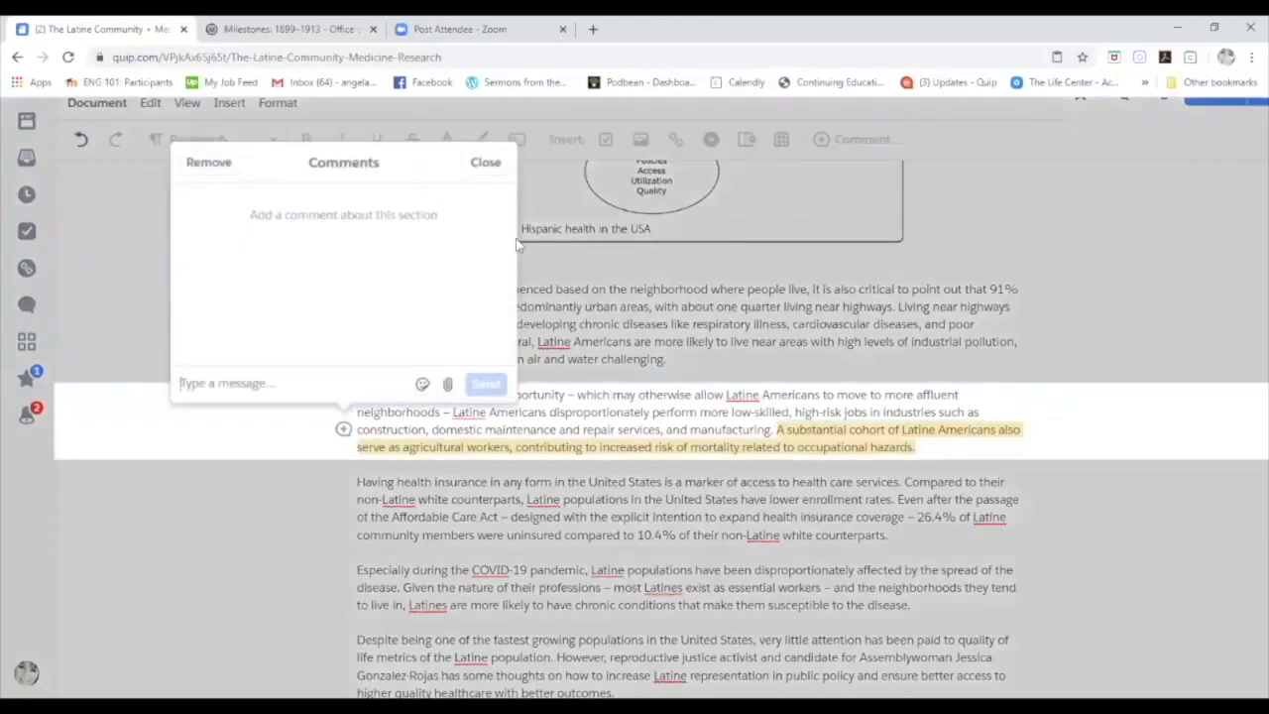
left_click(484, 163)
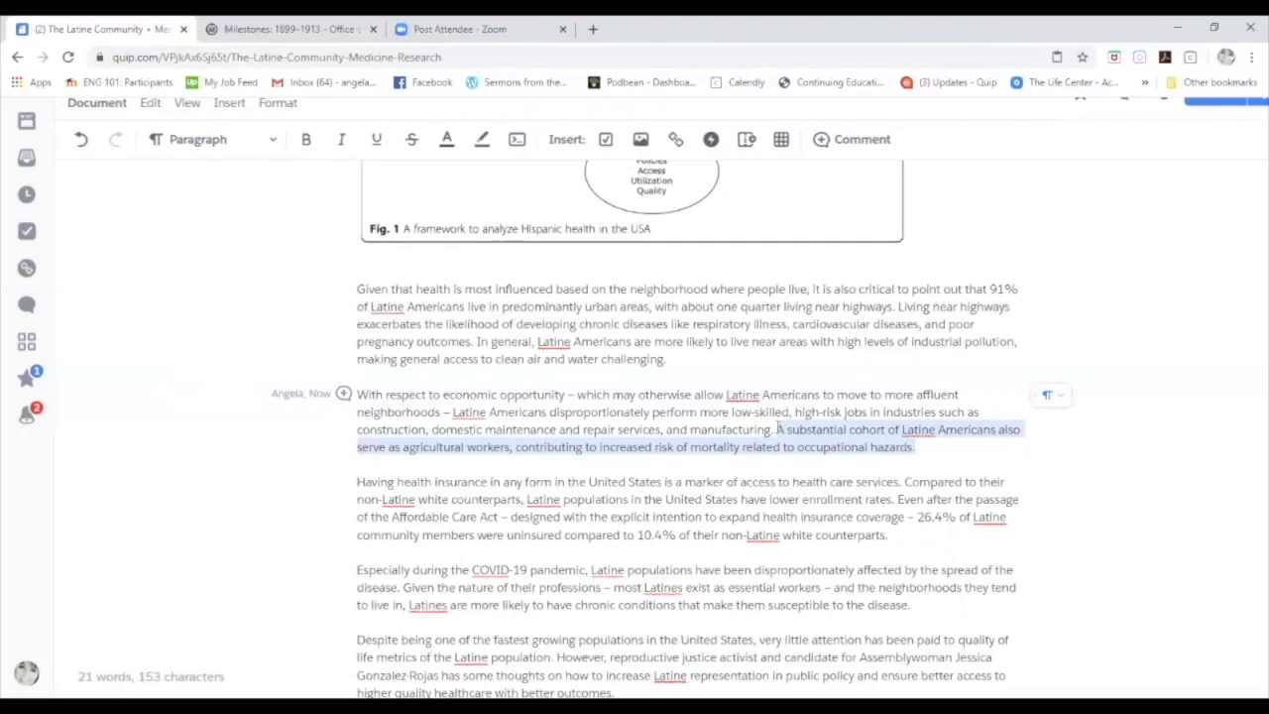
left_click(482, 139)
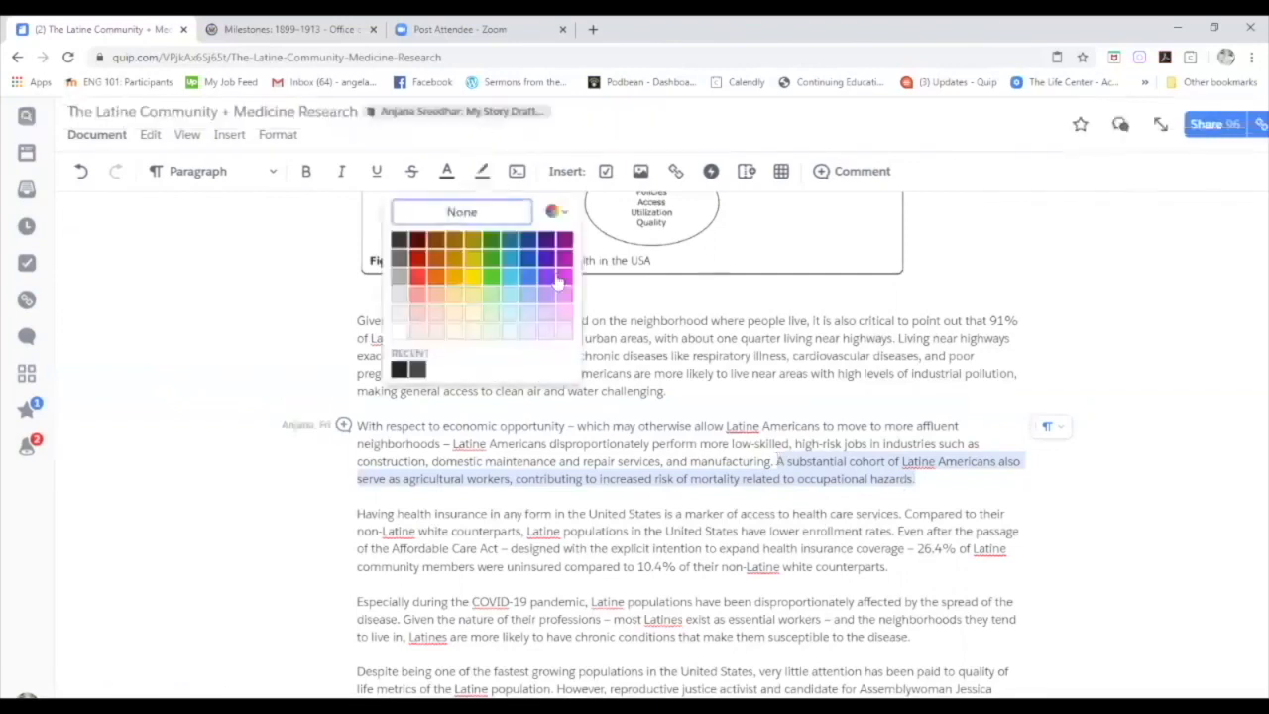
left_click(567, 299)
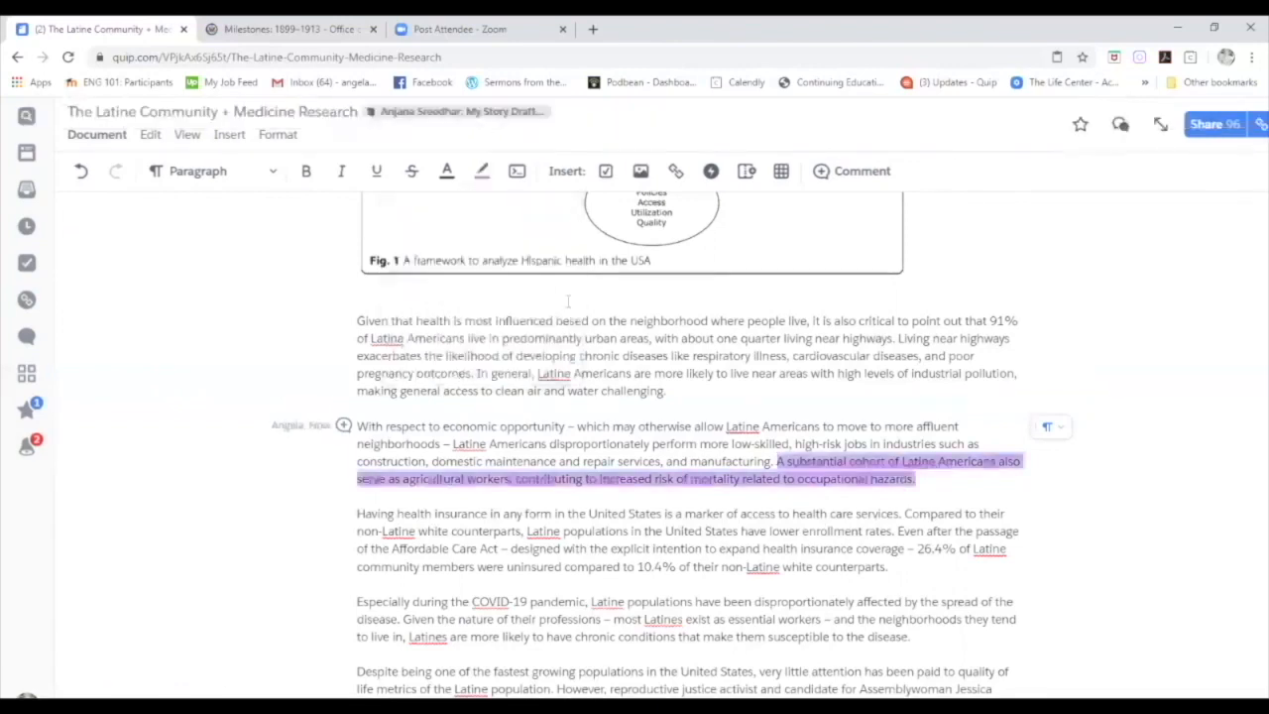
left_click(876, 173)
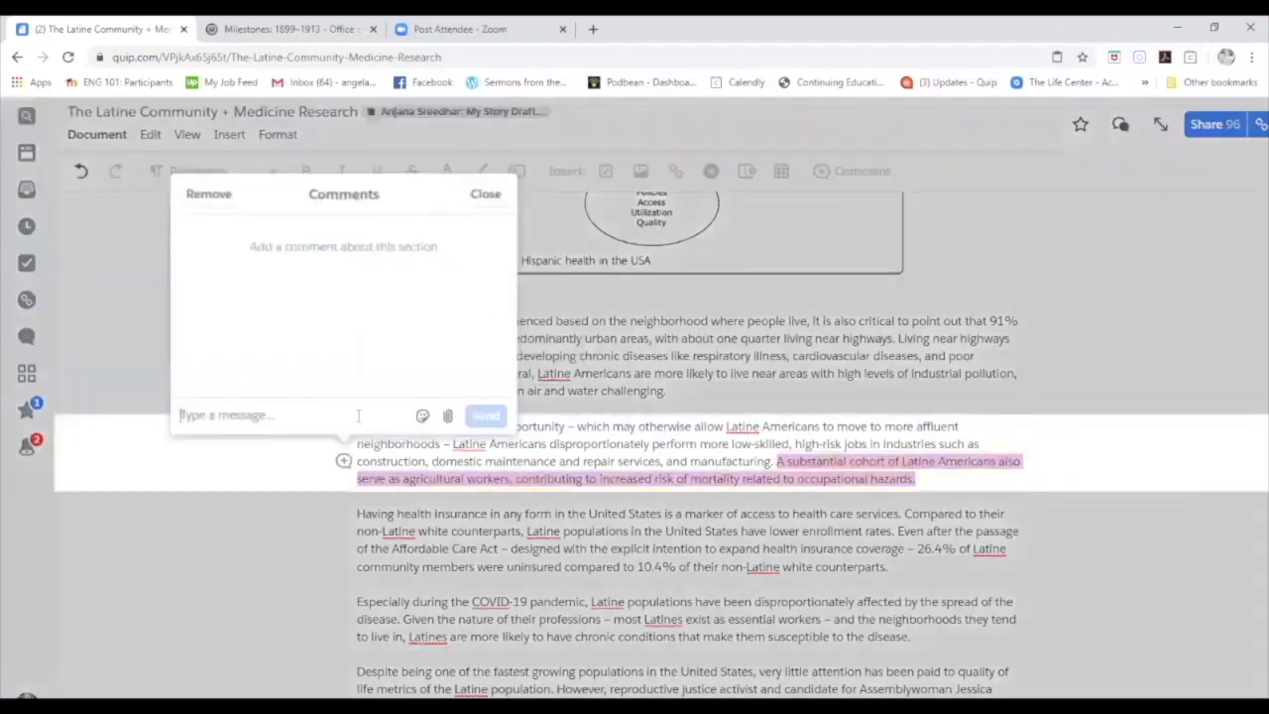
type("S")
key("BackSpace")
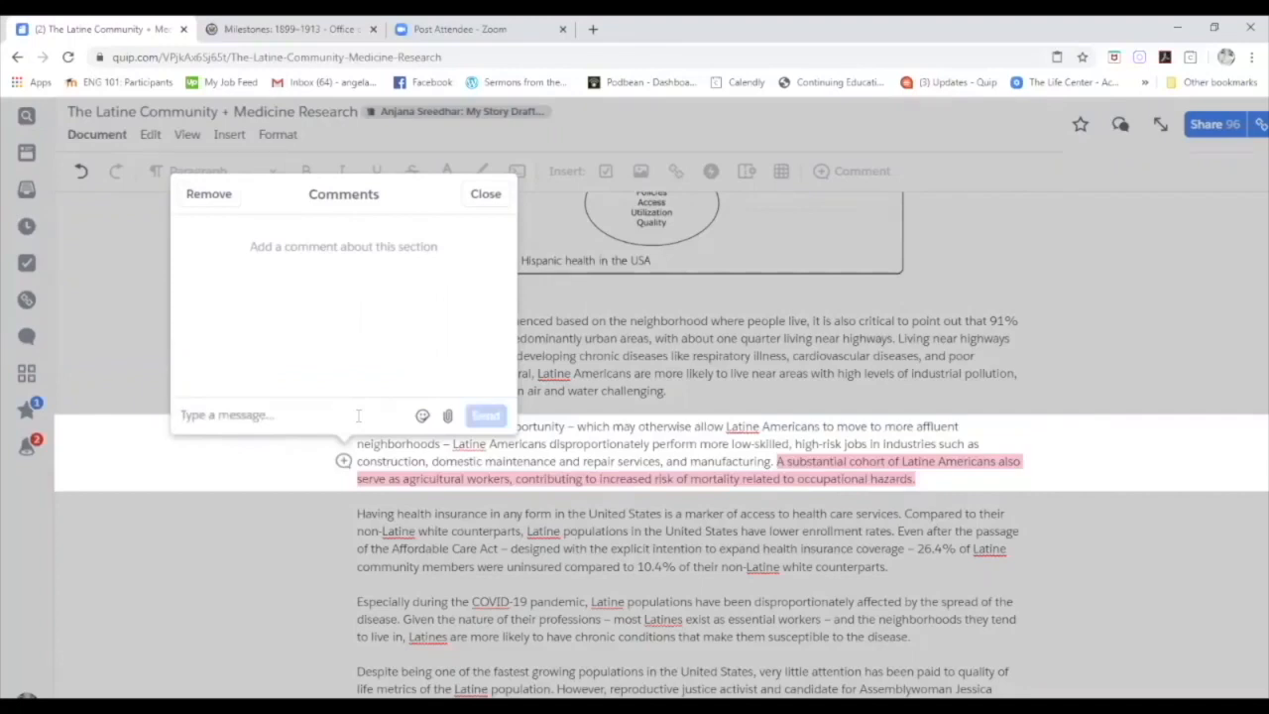
type("How")
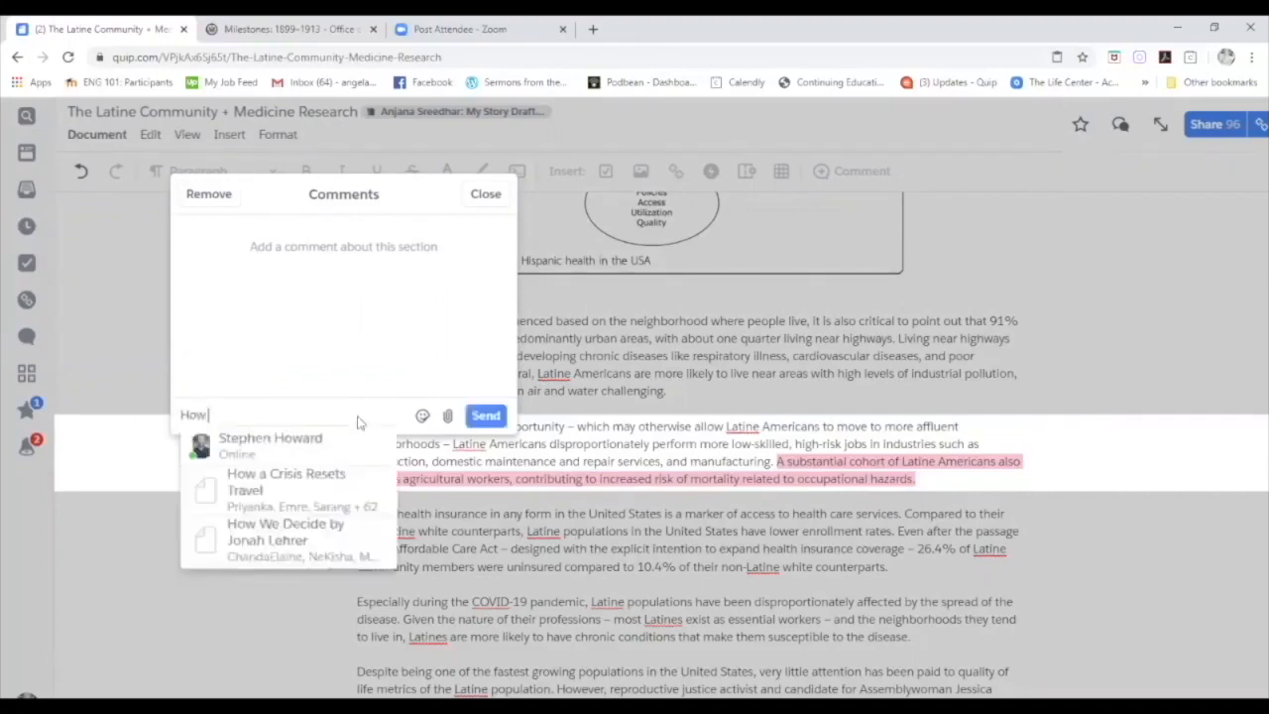
type(" does working in th")
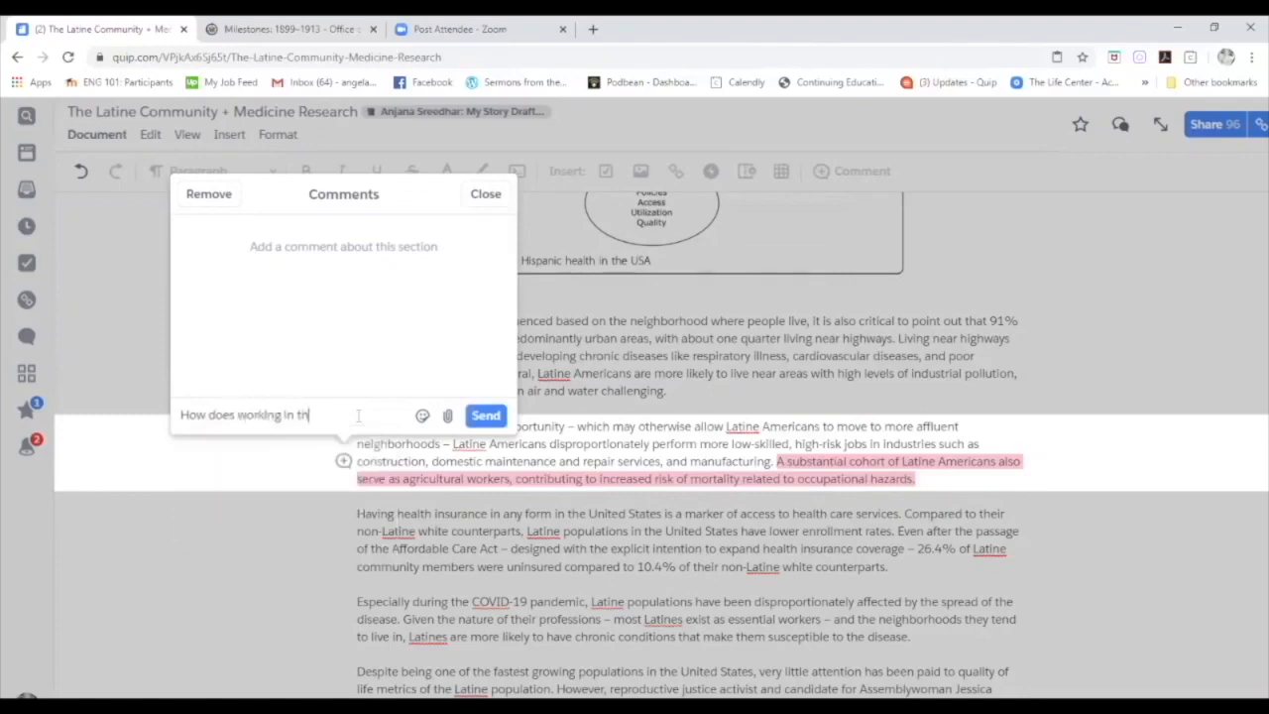
type("e ag industry contribute to mo")
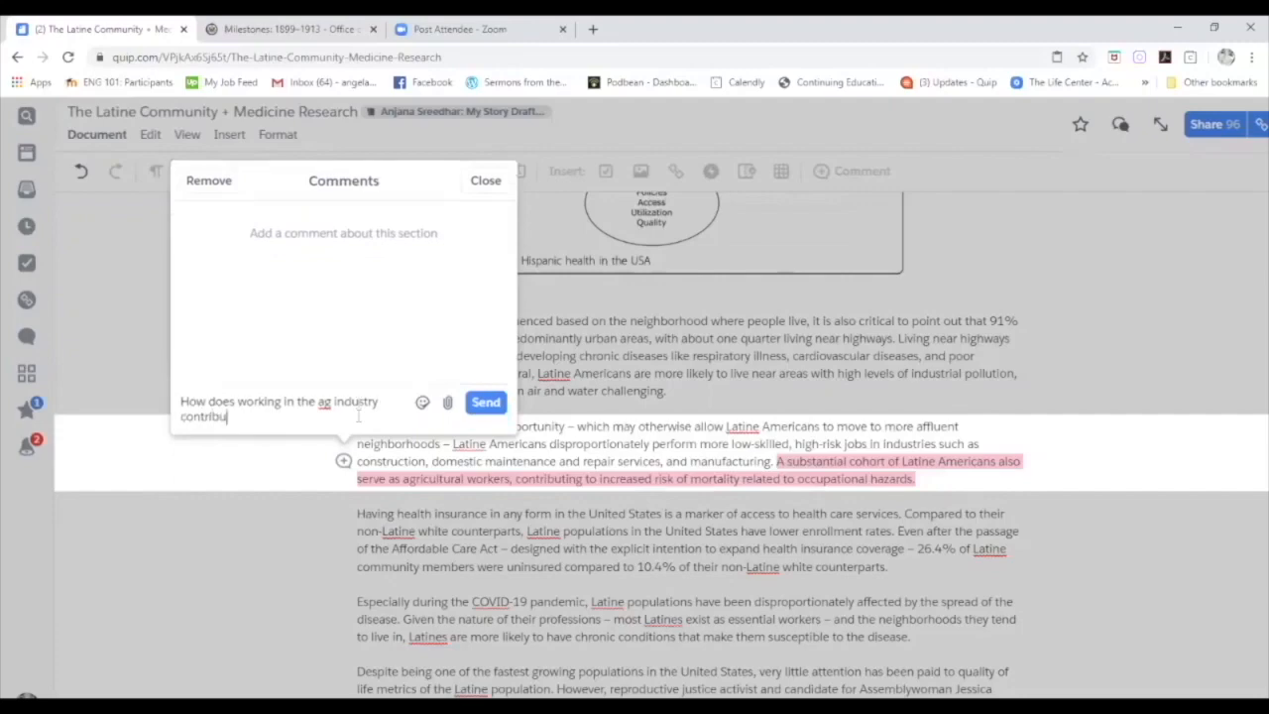
type("rtality?")
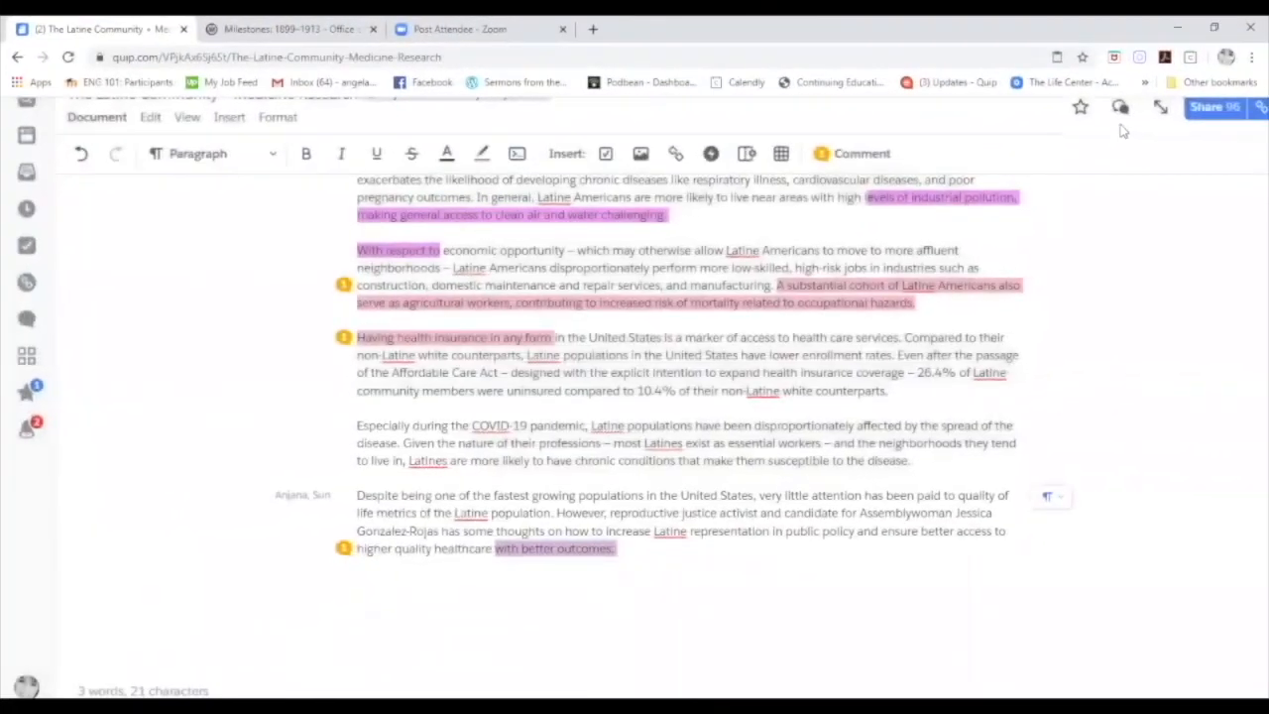
In the conversation panel, @-mention the student and begin 'Great job on this piece!! Well resea…'.
left_click(1120, 108)
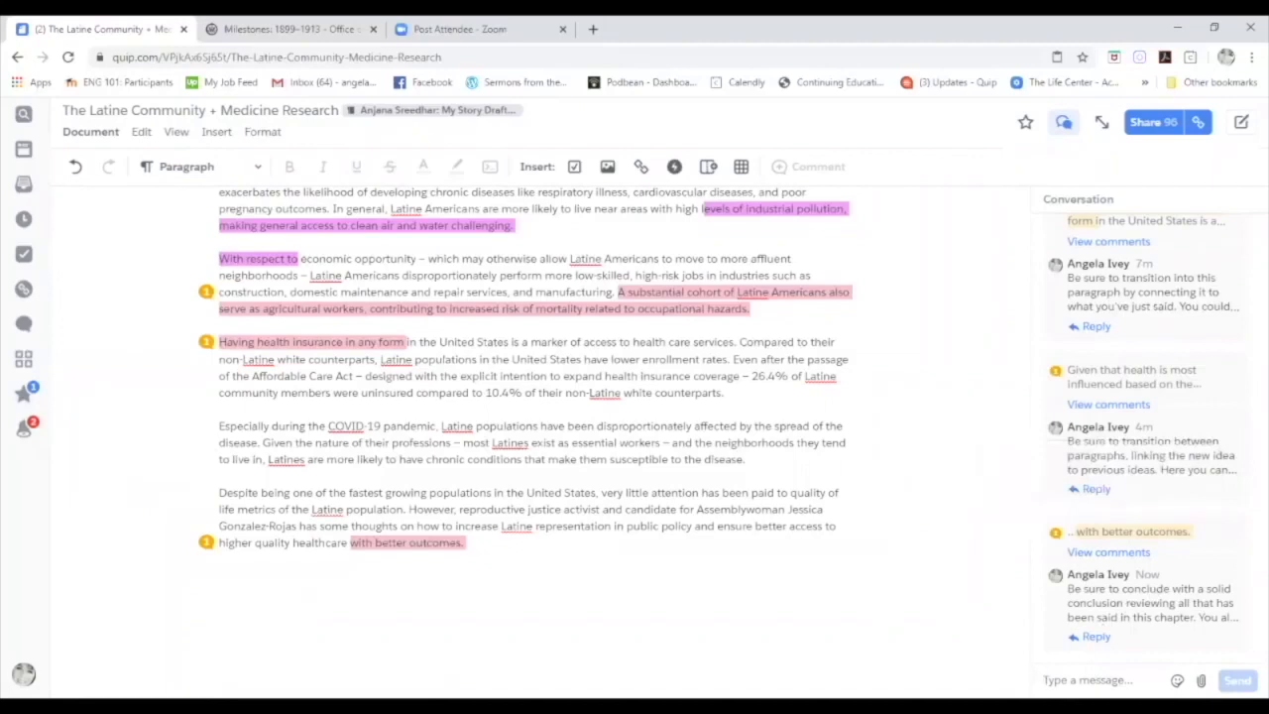
left_click(1088, 680)
type("@Anjana")
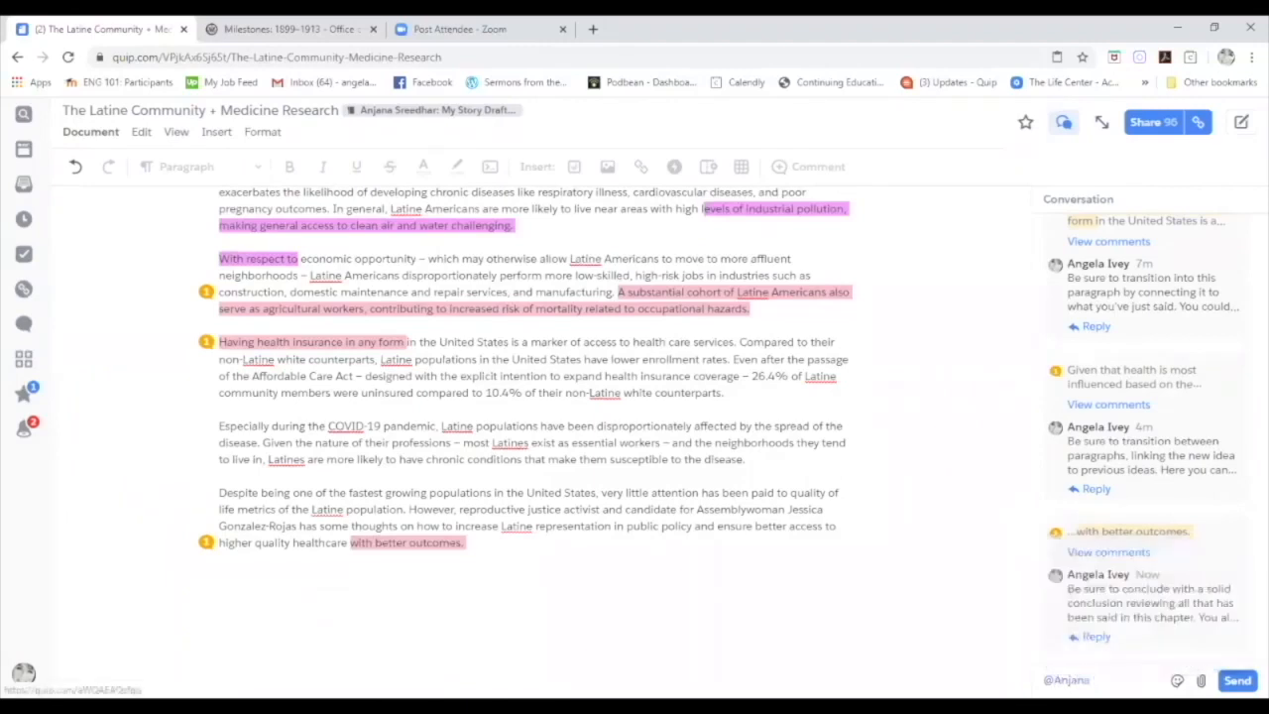
type(" Great job")
type(" on this p")
type("iece!!")
type(" Well")
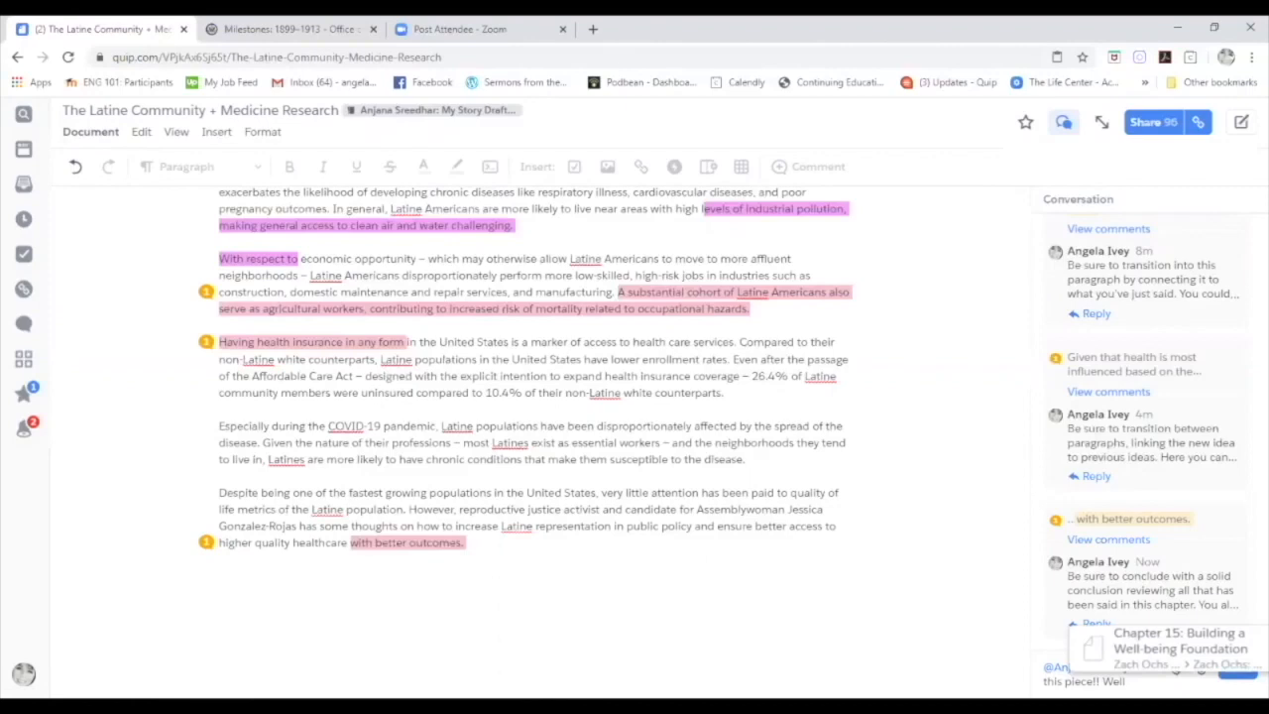
type("resea")
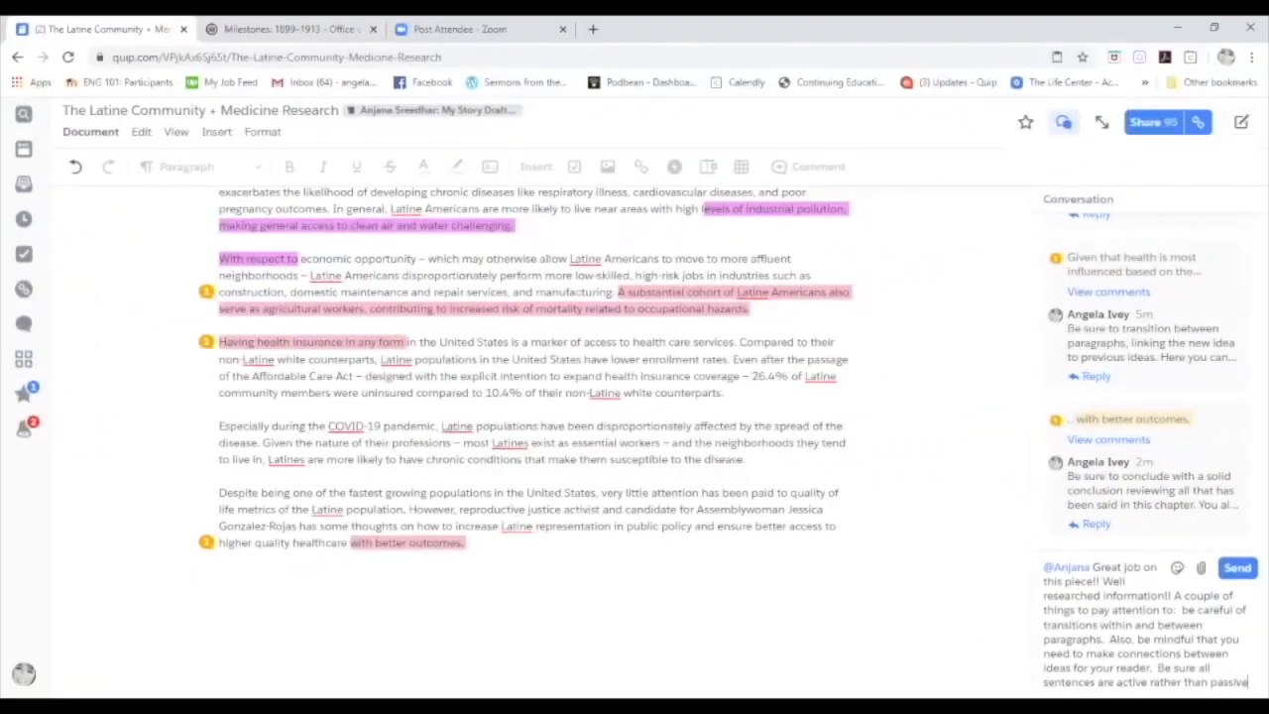
Continue the feedback with 'Be sure that all images that aren't original have permission. That can be handled…'.
scroll(560, 448, "up", 10)
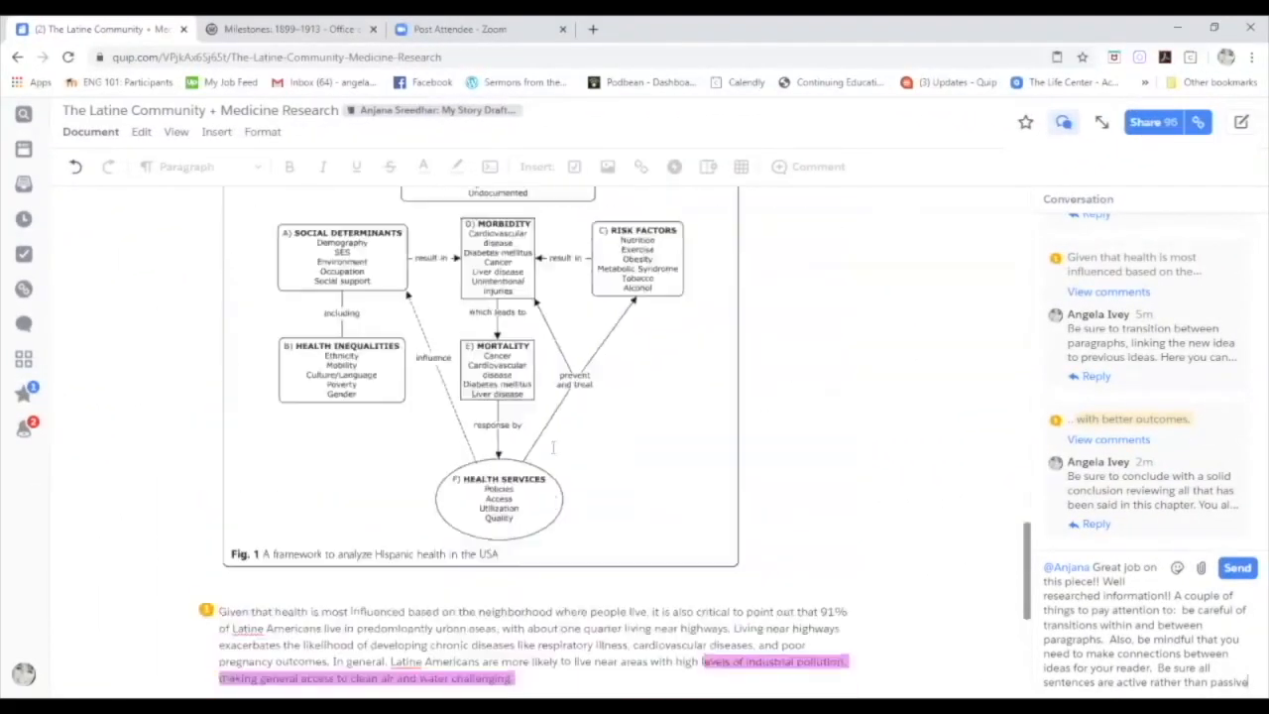
scroll(555, 447, "up", 10)
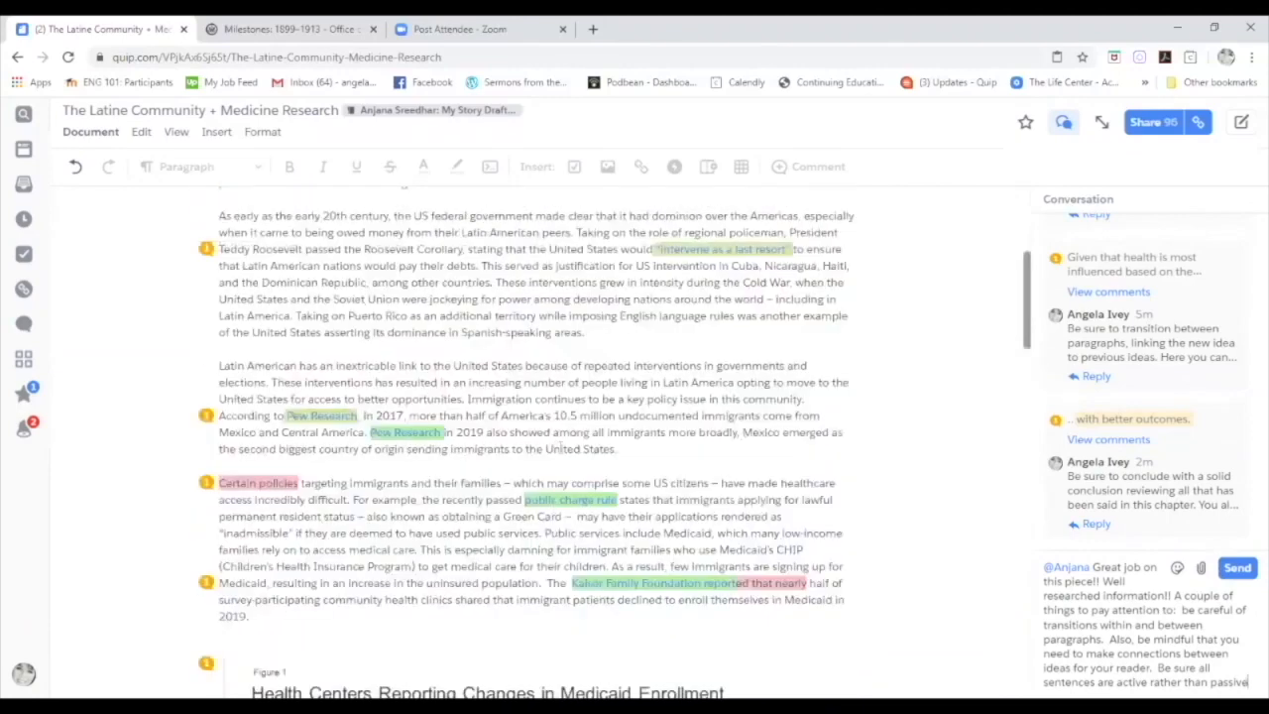
scroll(726, 481, "down", 10)
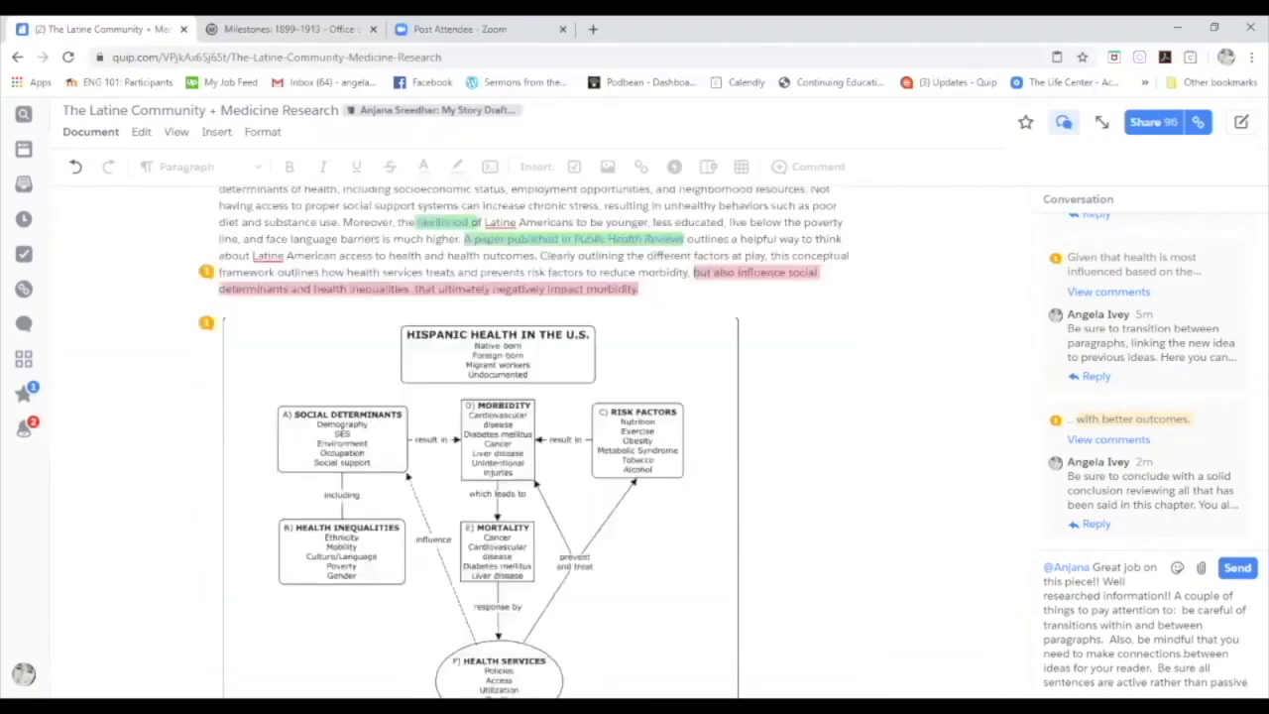
type(".")
type("  Be sure that all ")
type("images that a")
type("ren't origin")
type("al")
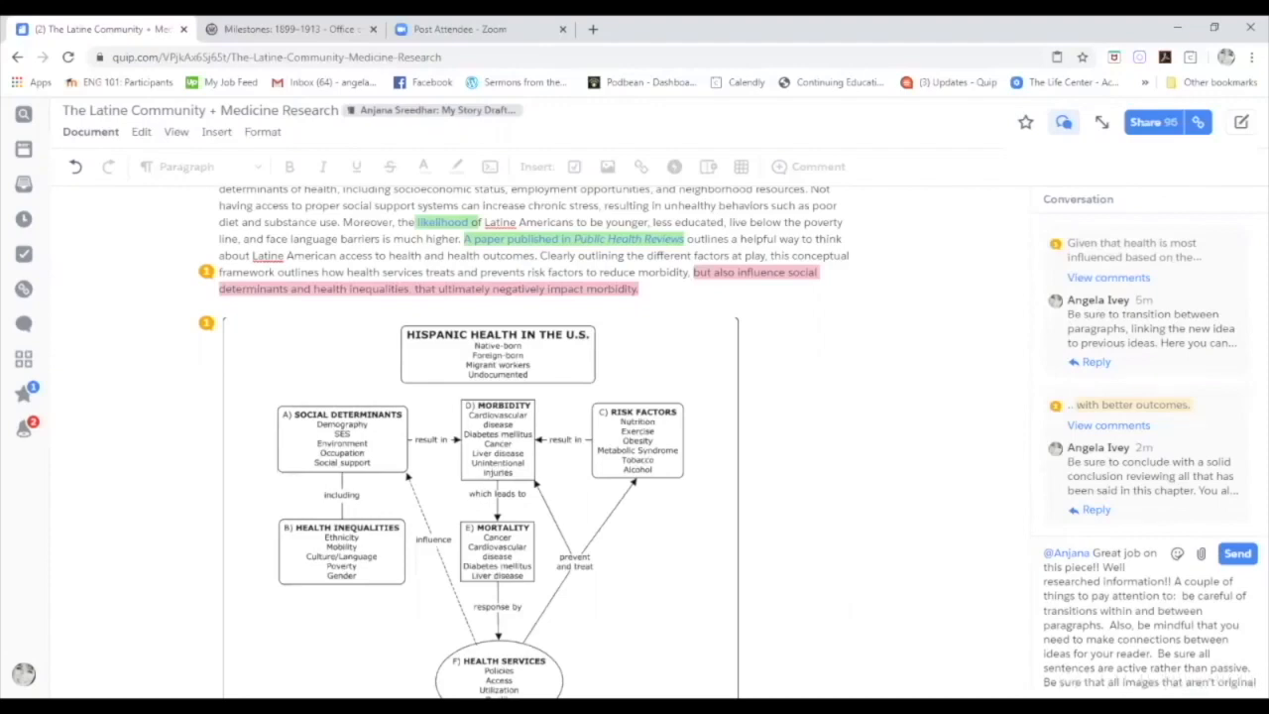
type(" have ")
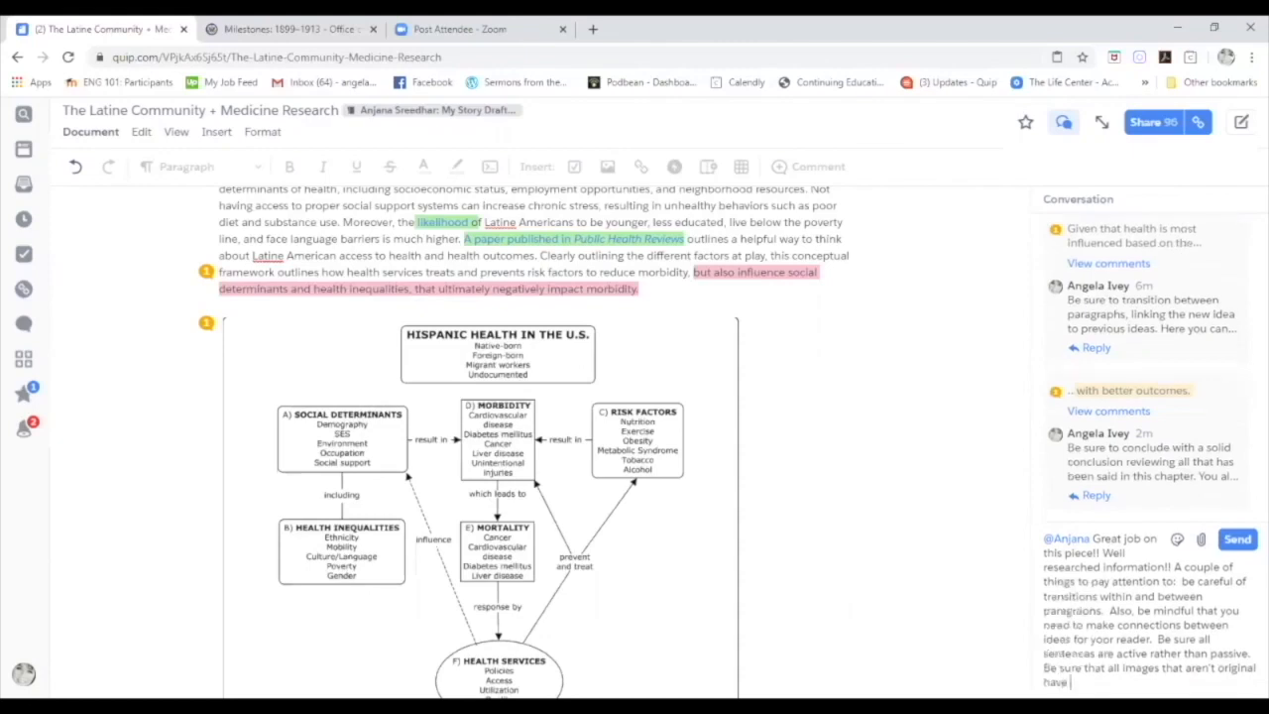
type("permission. That can b")
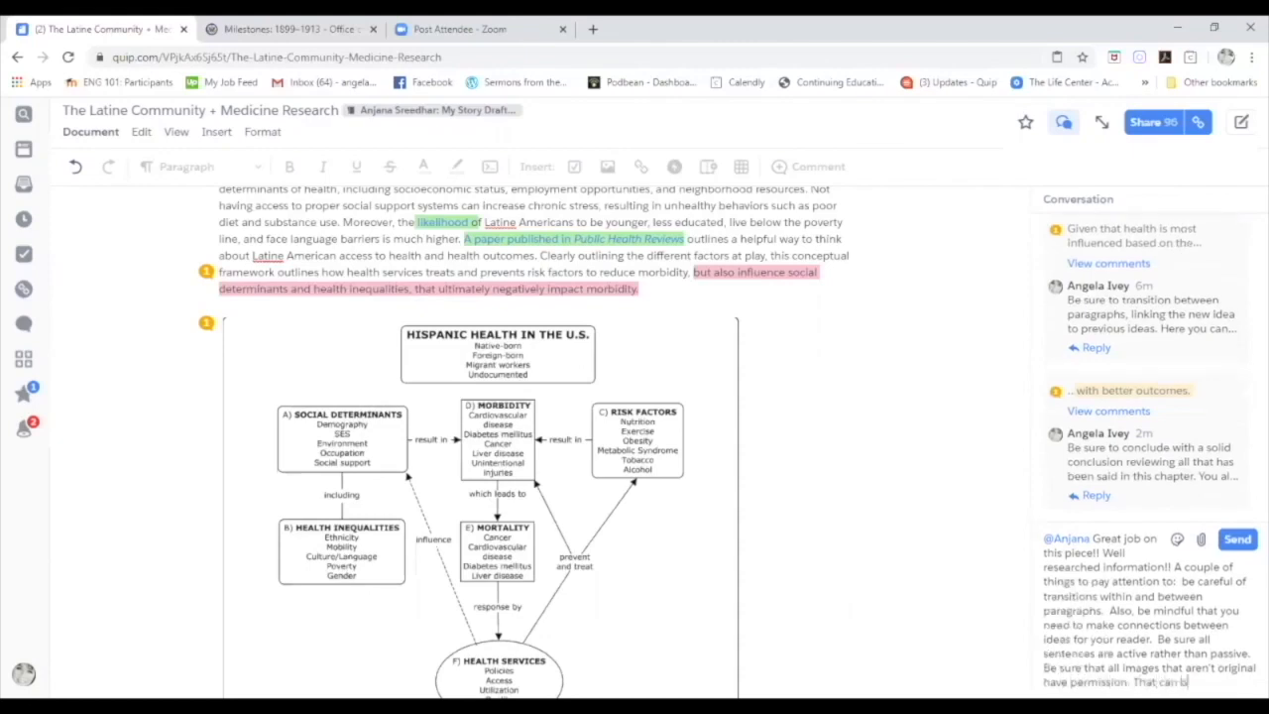
type("e handled later, but i")
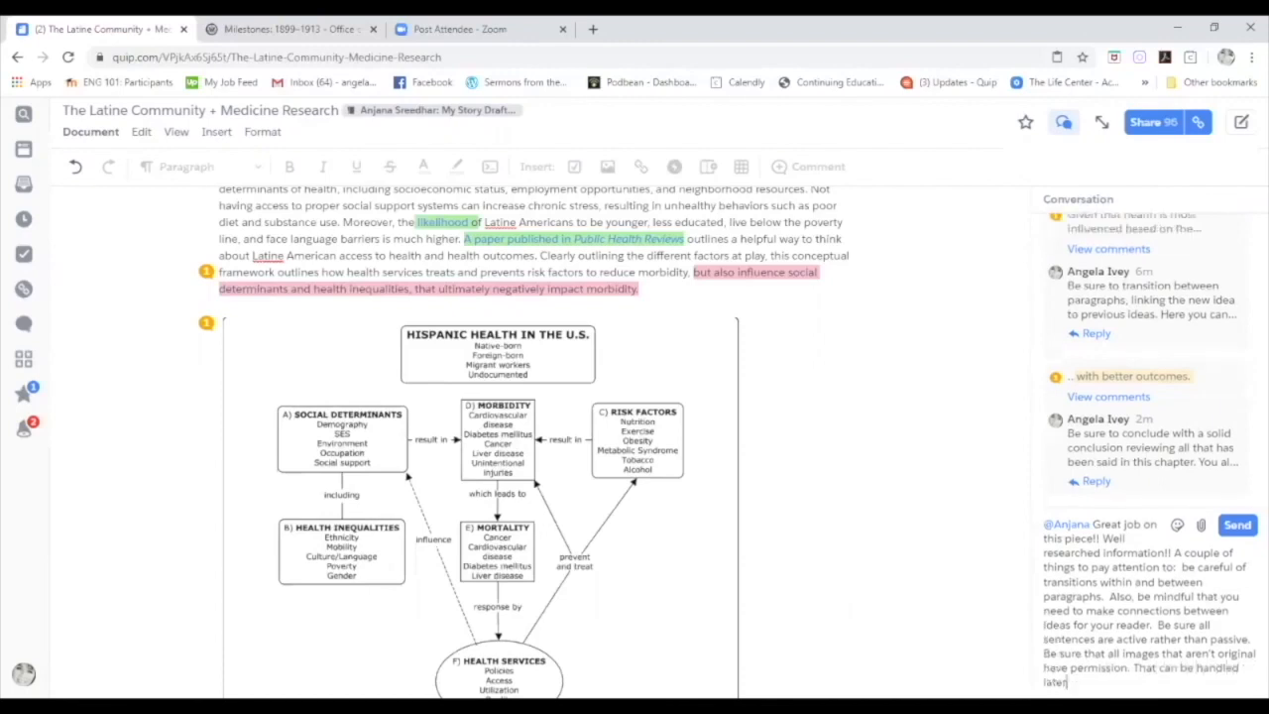
type("just be aware that thi")
End the message with 'Keep up the good work!!', @-mention two colleagues, and post it.
key("BackSpace")
key("BackSpace")
key("BackSpace")
type("that will co")
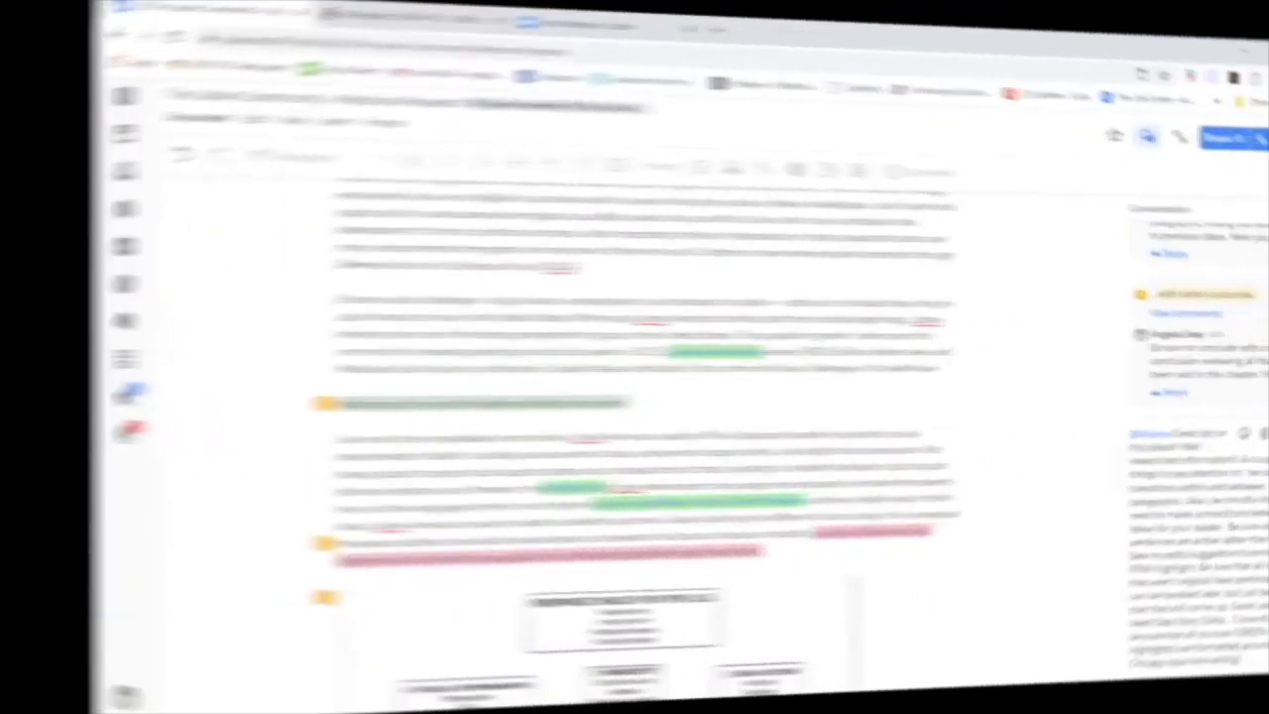
type("Keep")
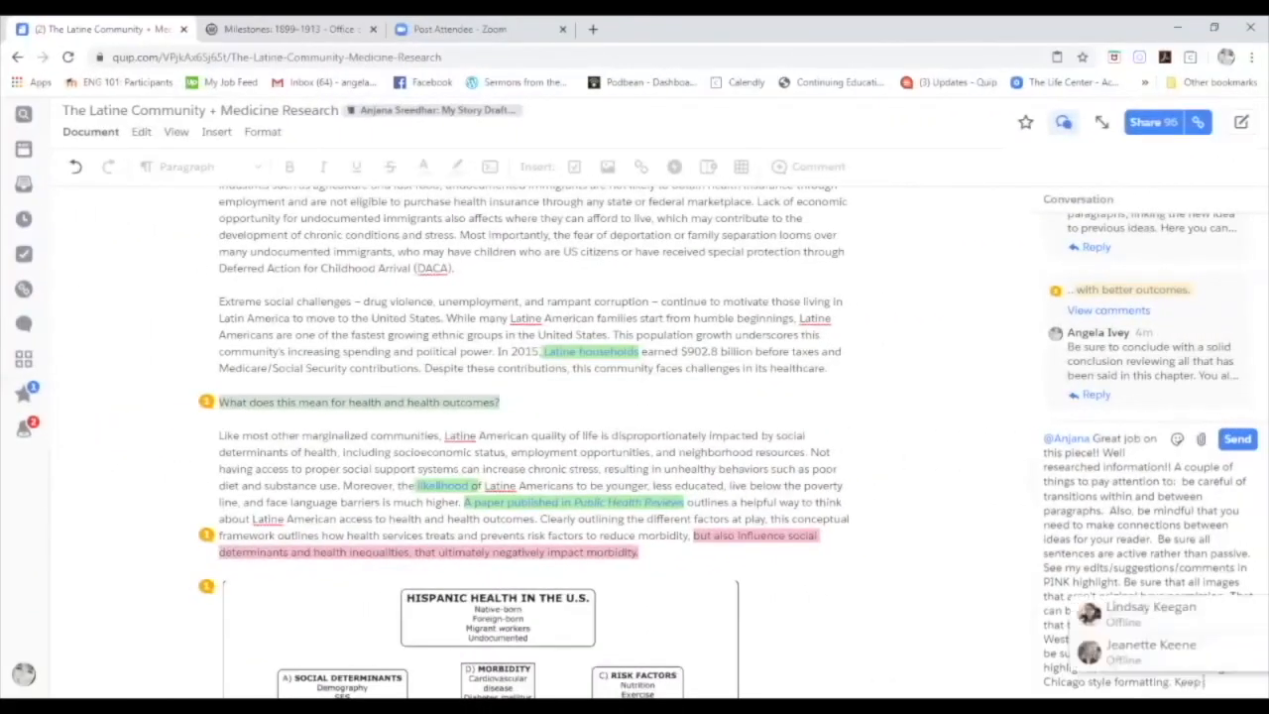
type(" up the c")
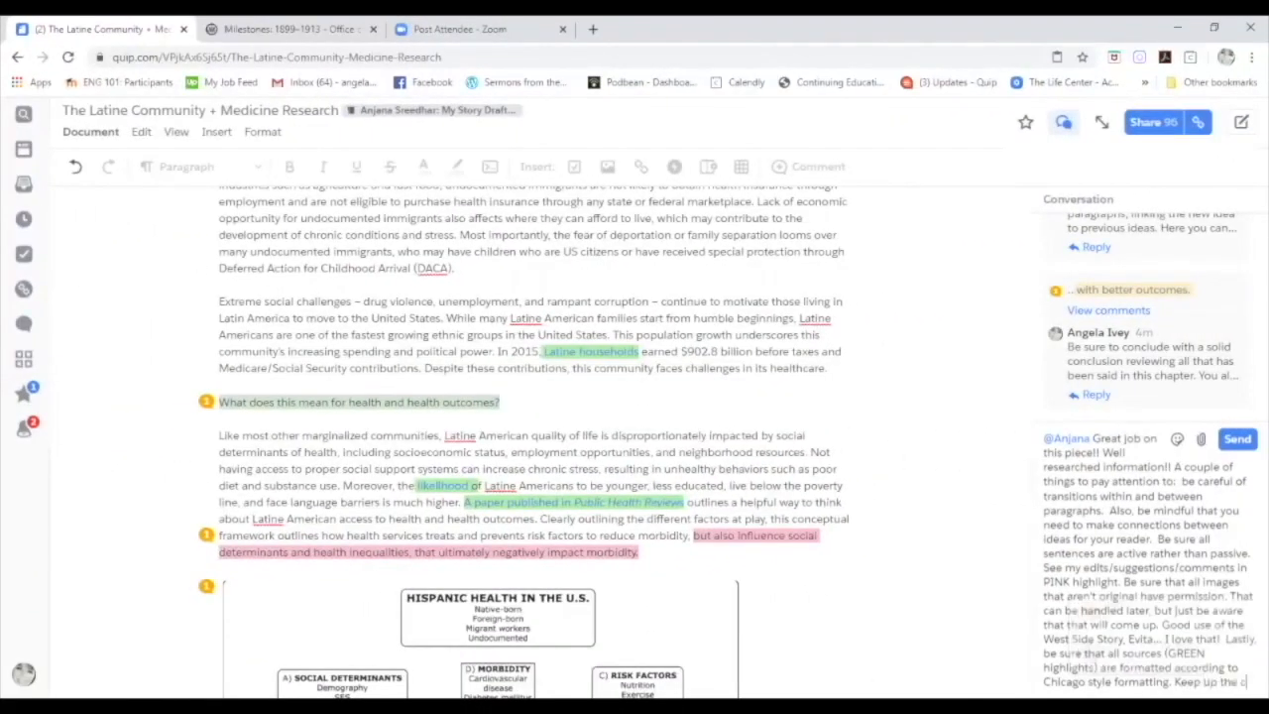
type("ood work!!")
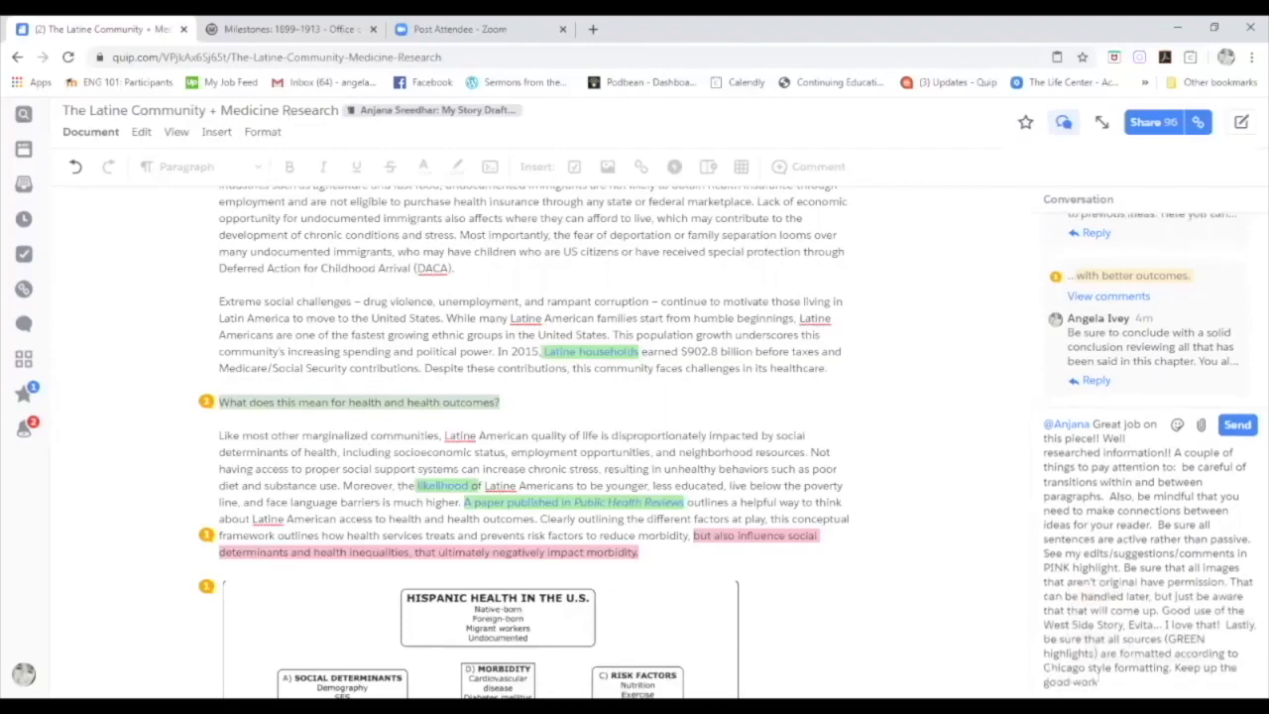
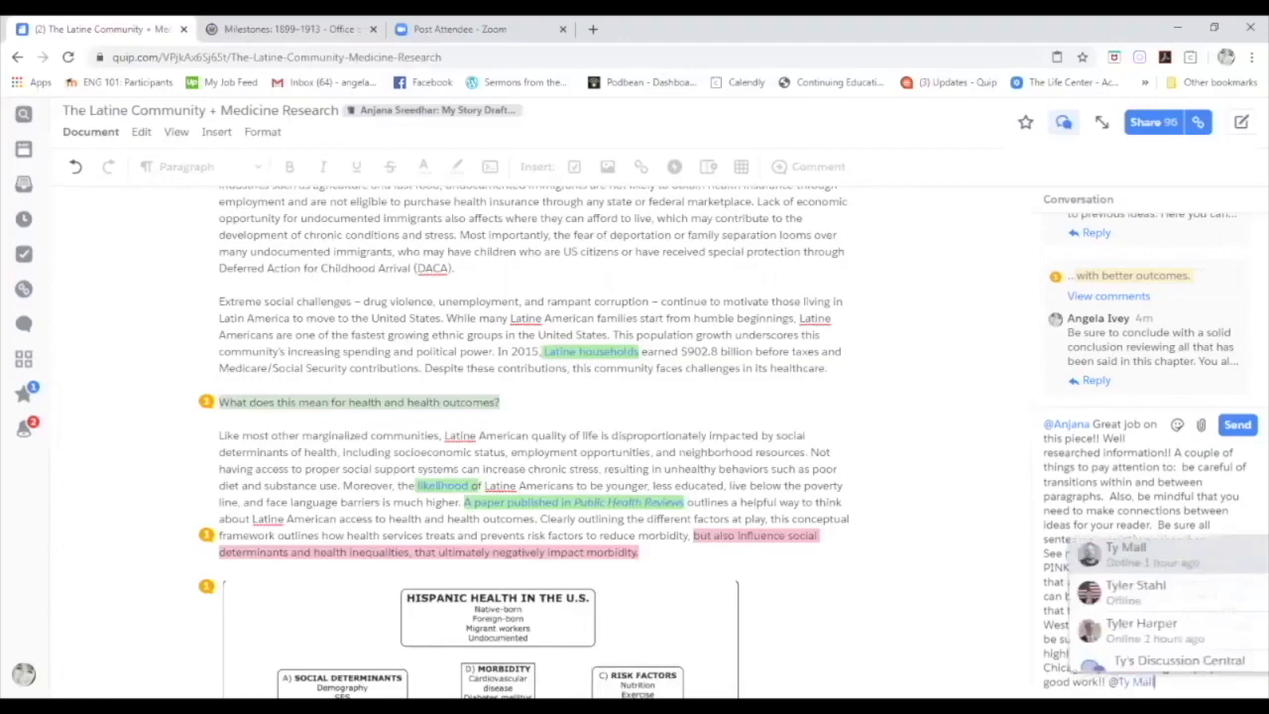
key("Return")
type("@")
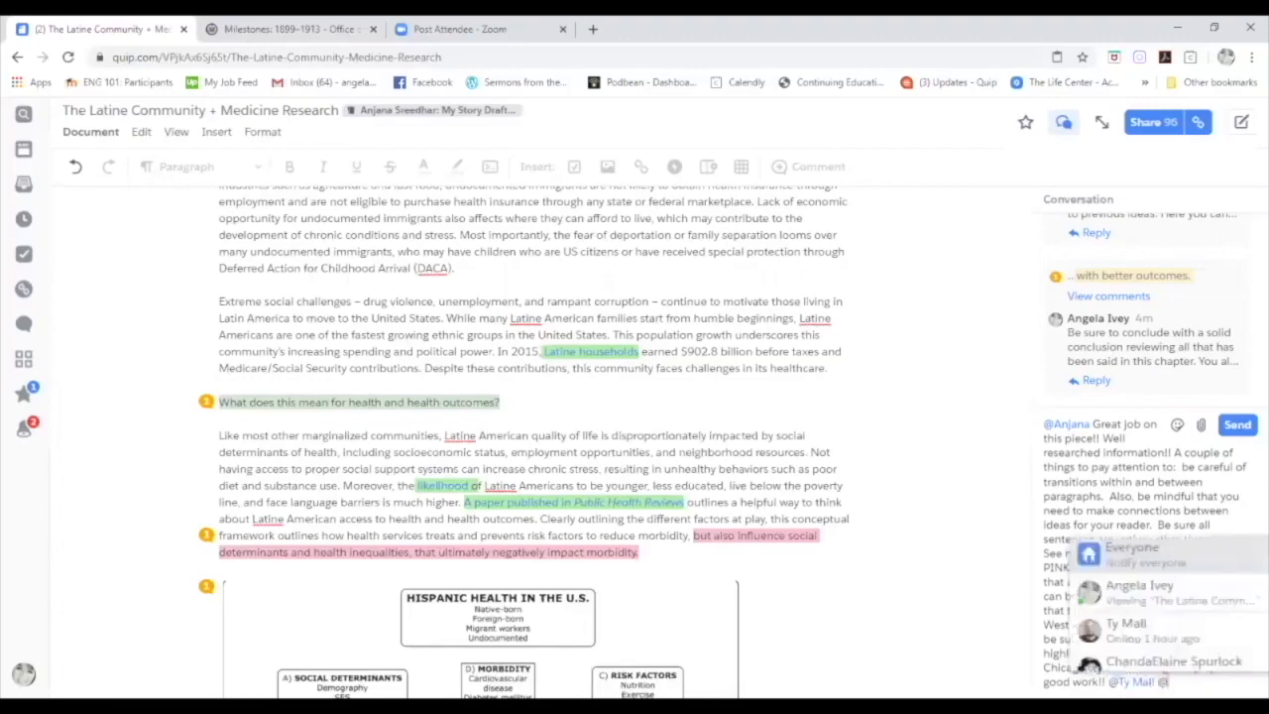
type("chan")
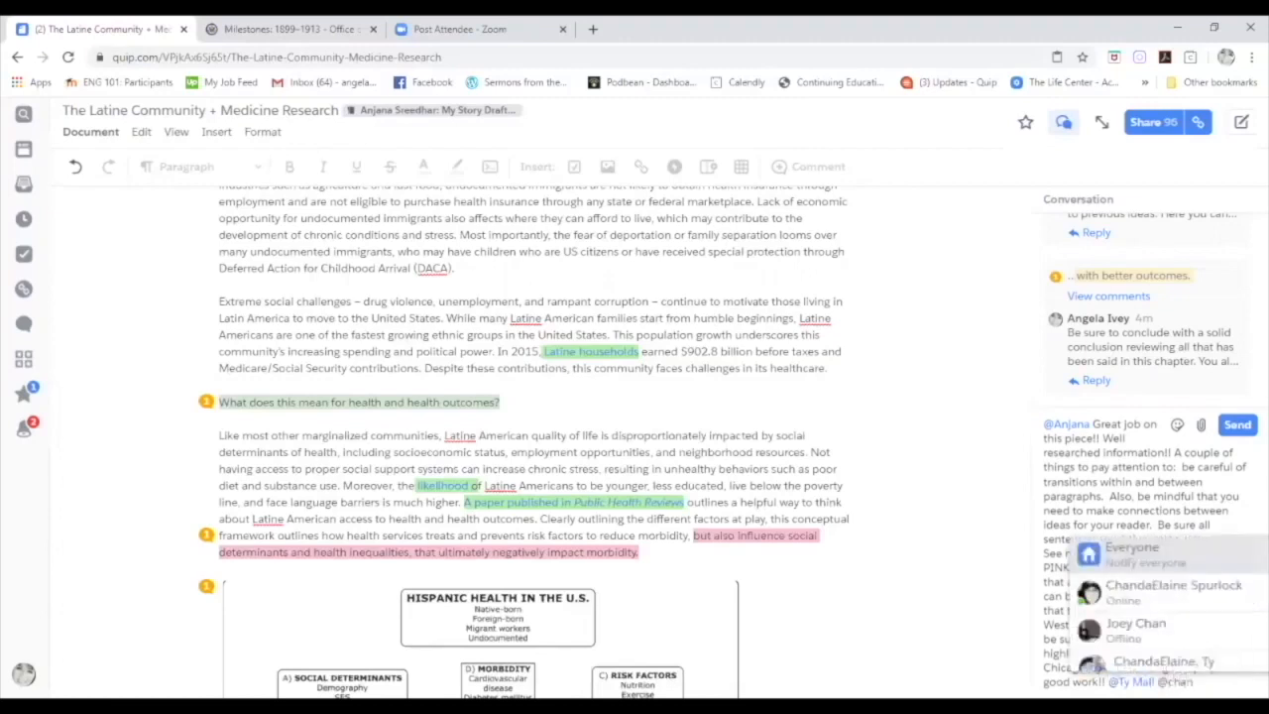
left_click(1145, 590)
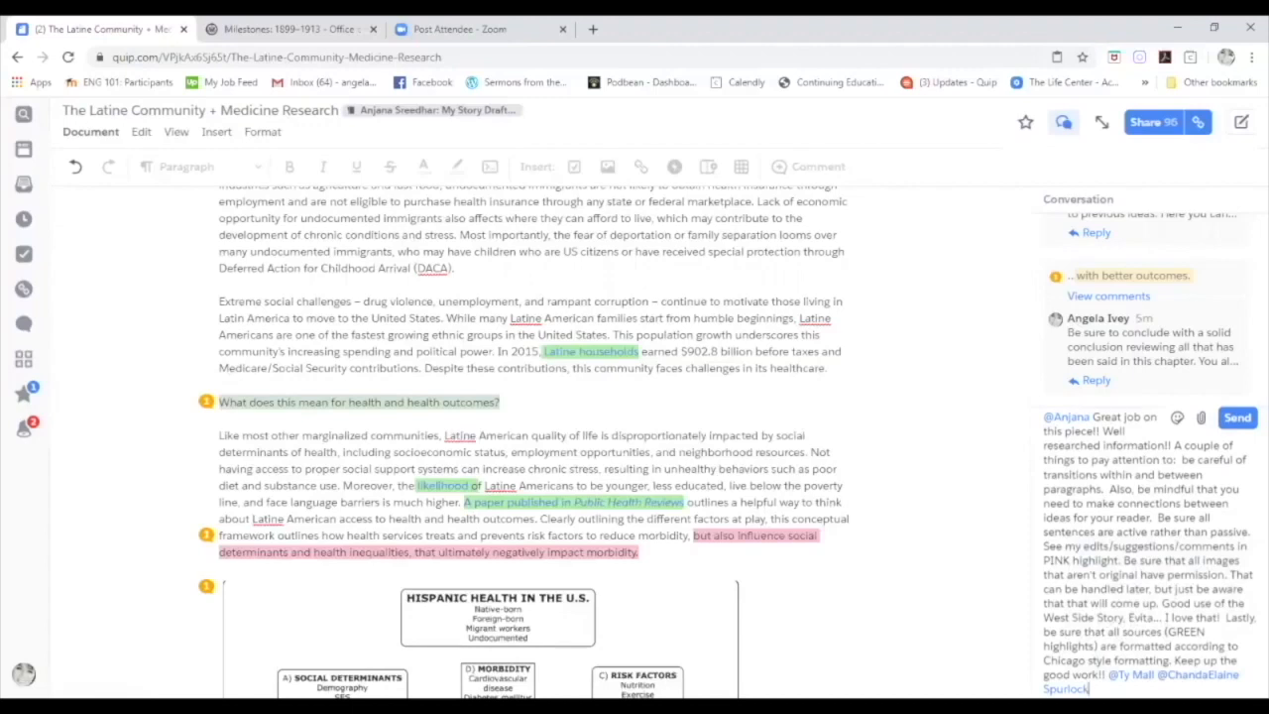
left_click(1237, 420)
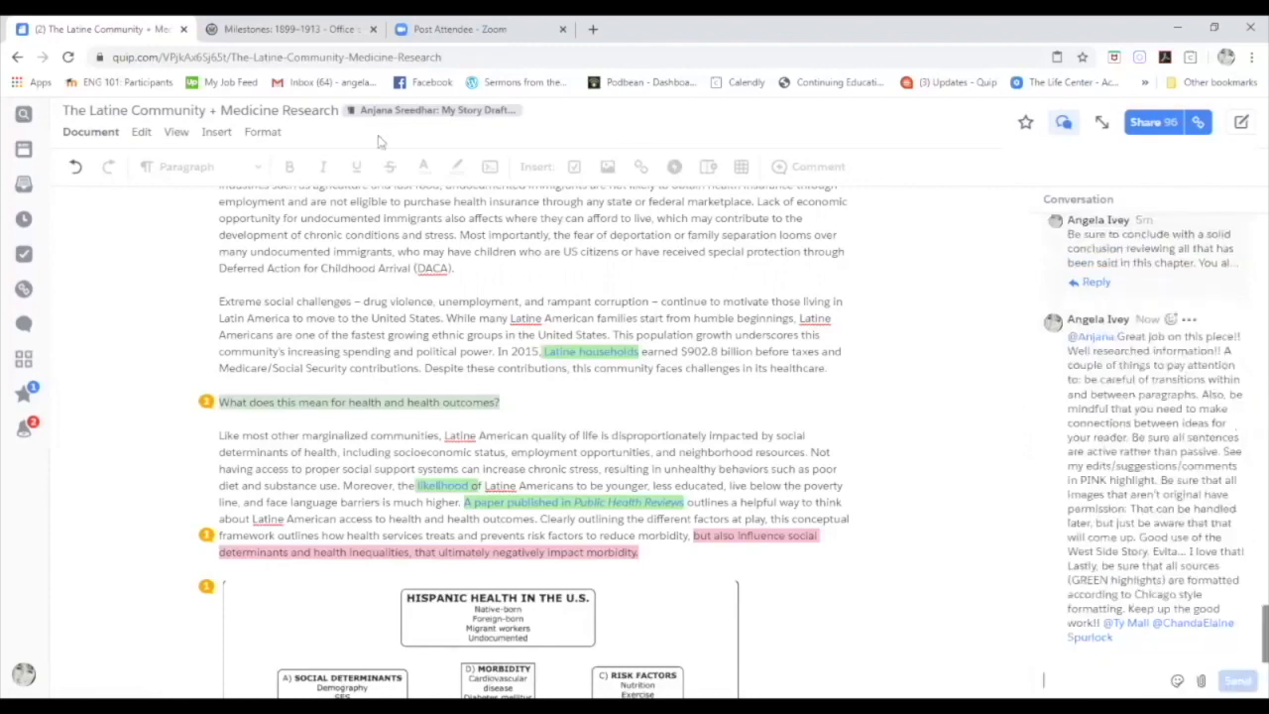
Go back to the Content Index and check U21 for The Latine Community + Medicine Research.
left_click(18, 58)
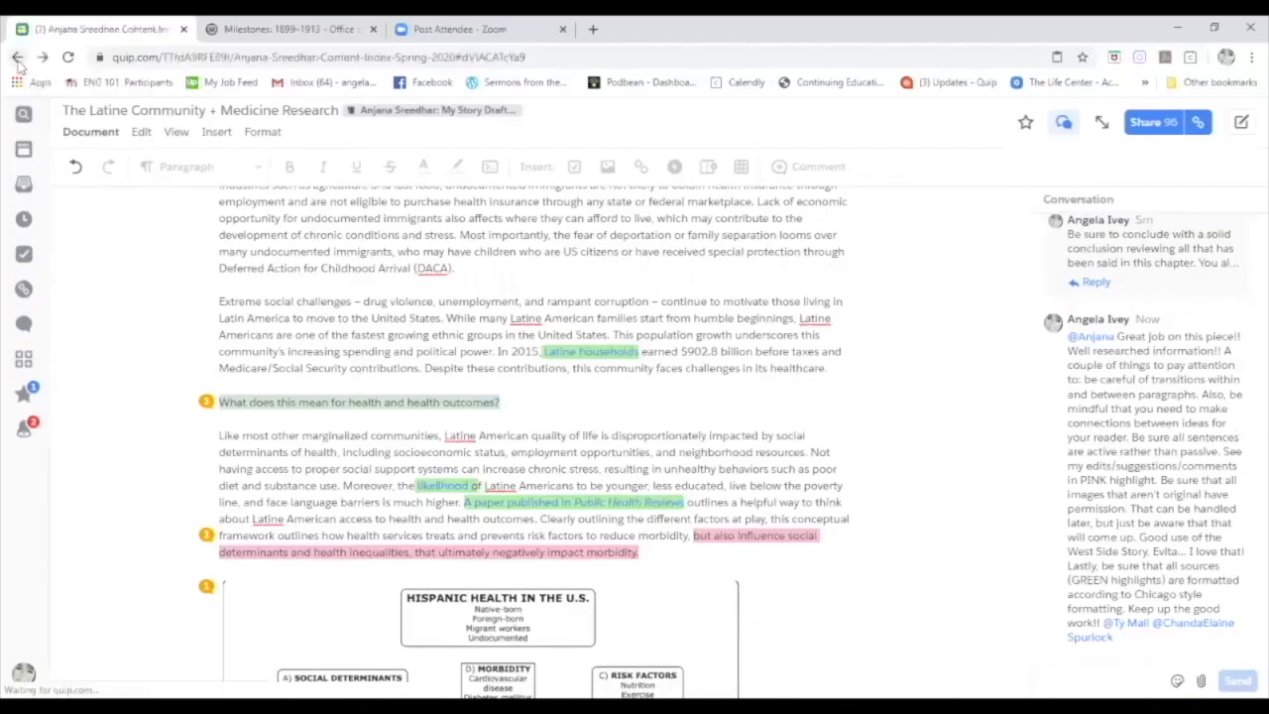
left_click(20, 64)
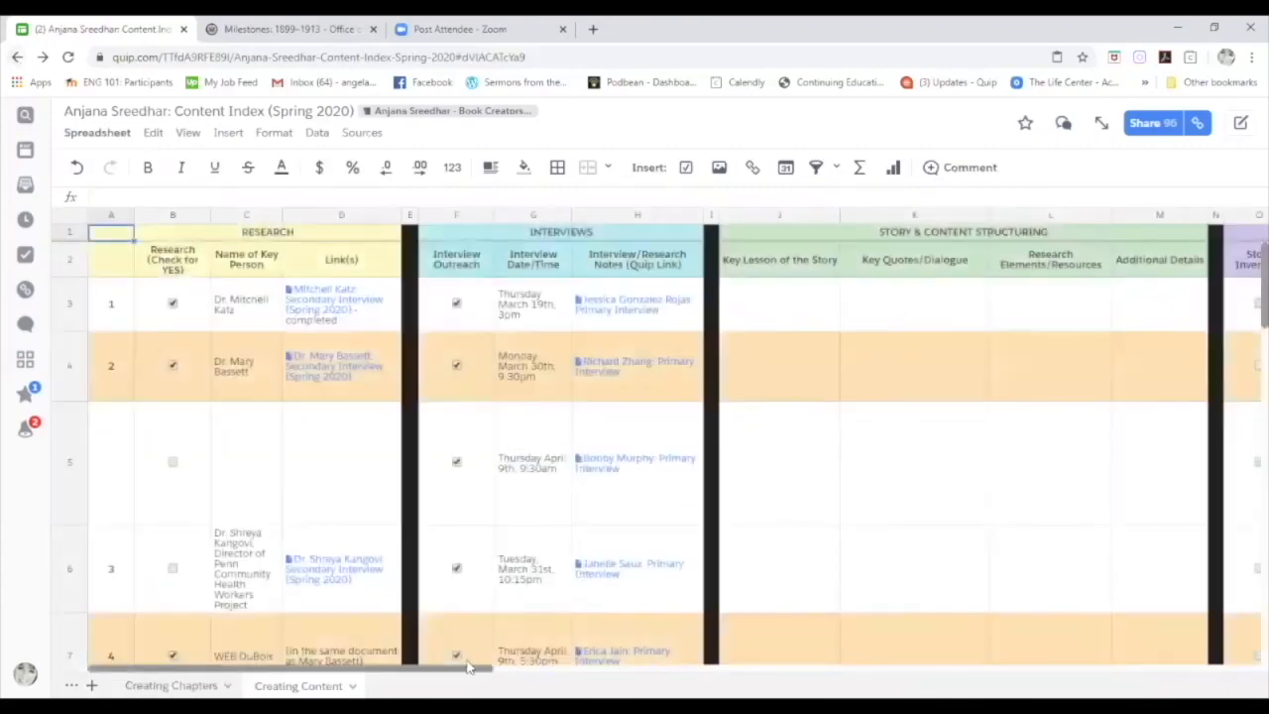
left_click_drag(480, 668, 613, 646)
scroll(616, 597, "down", 10)
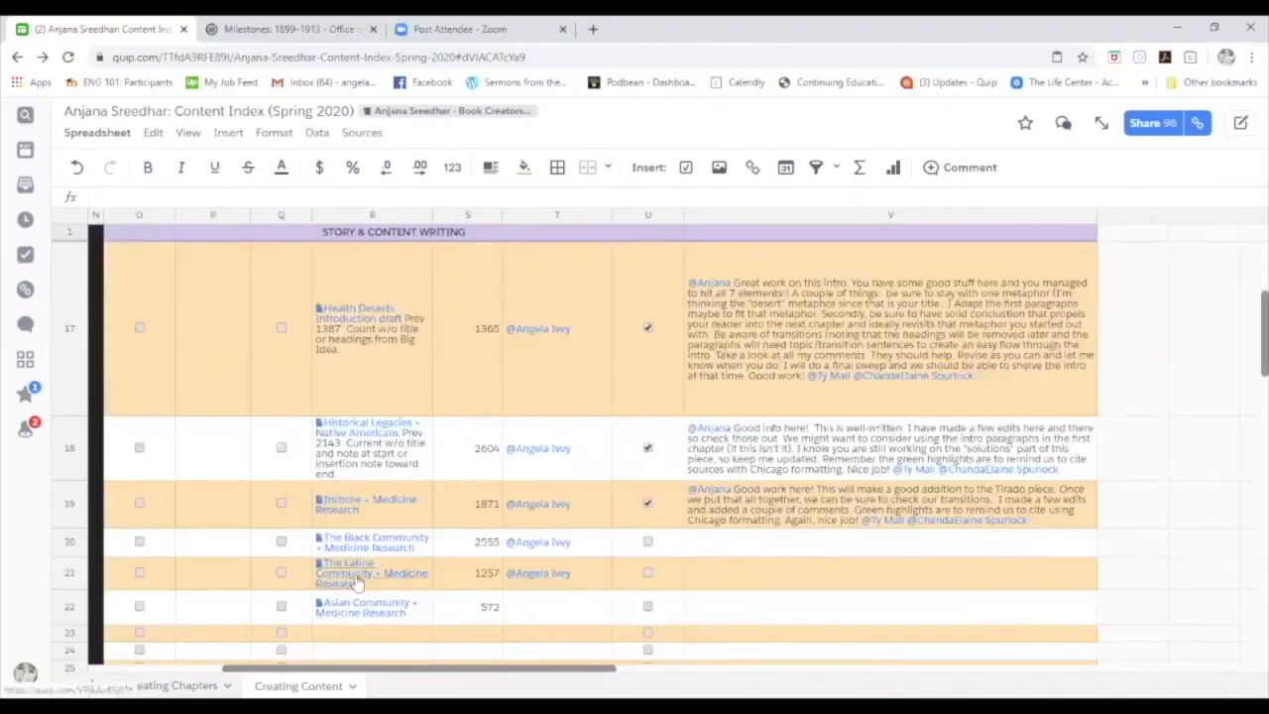
left_click(645, 577)
left_click(742, 573)
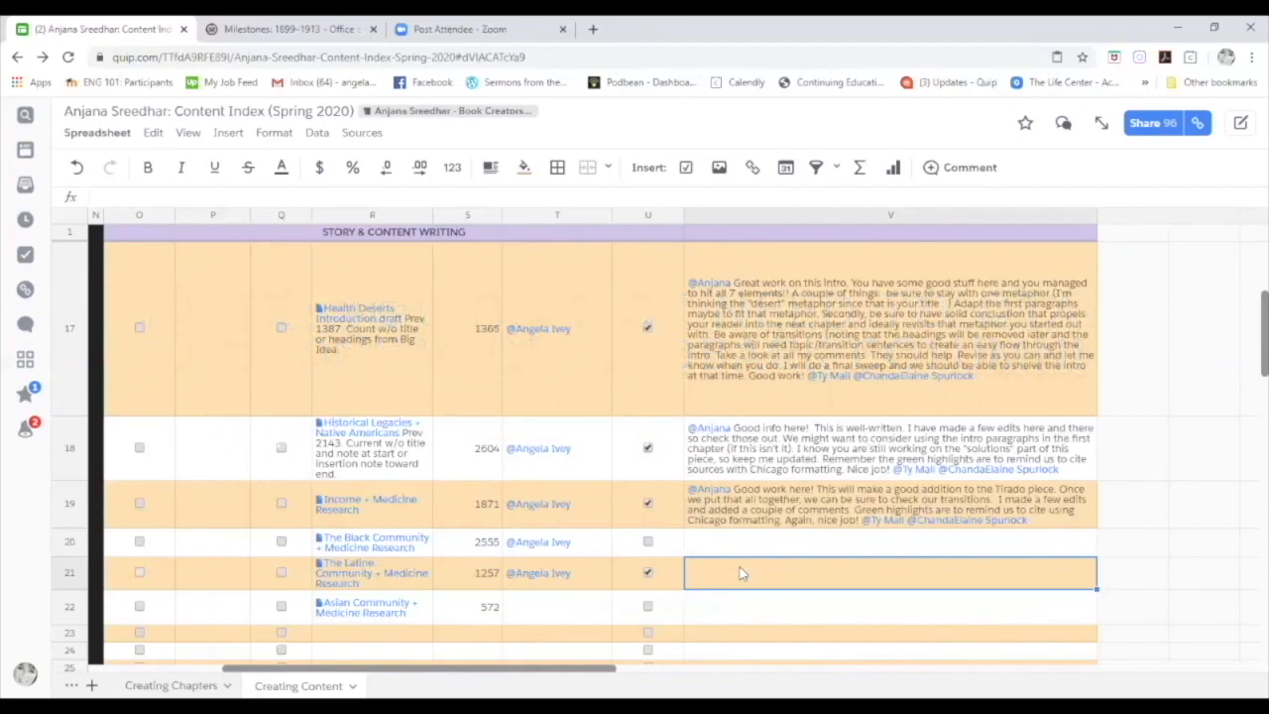
Begin the DE Feedback note in cell V21 with an '@' mention.
type("@")
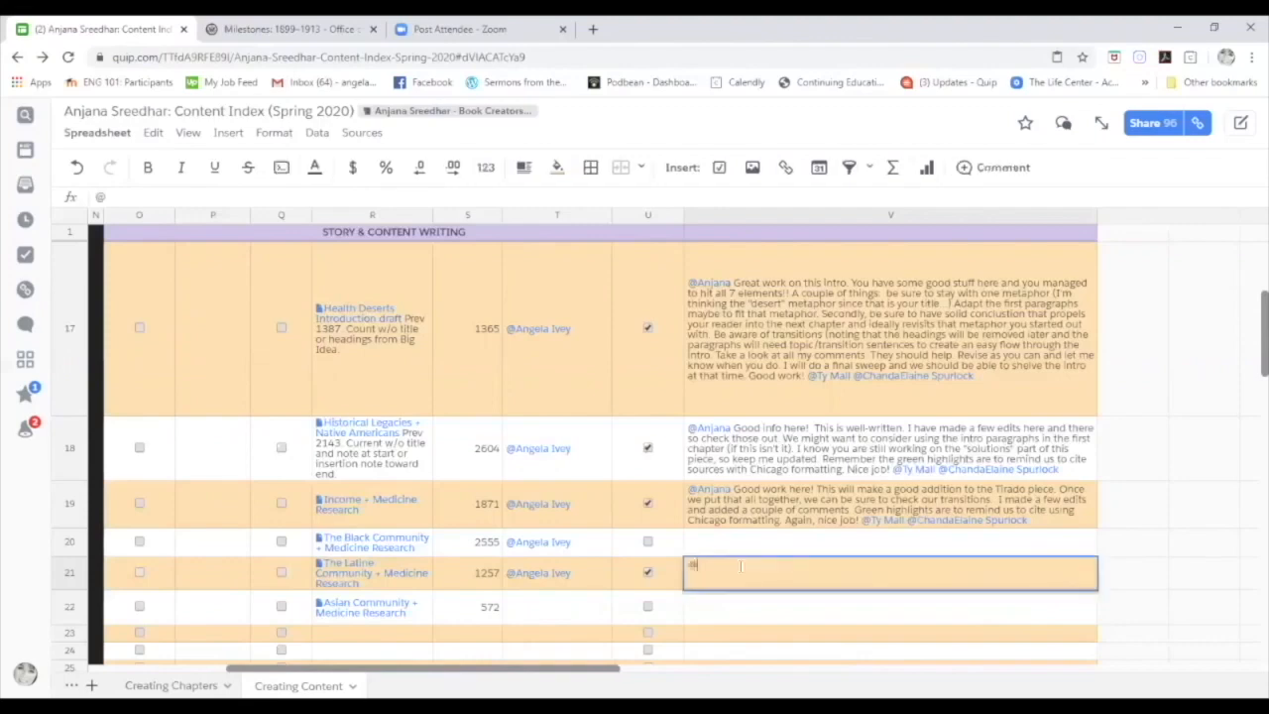